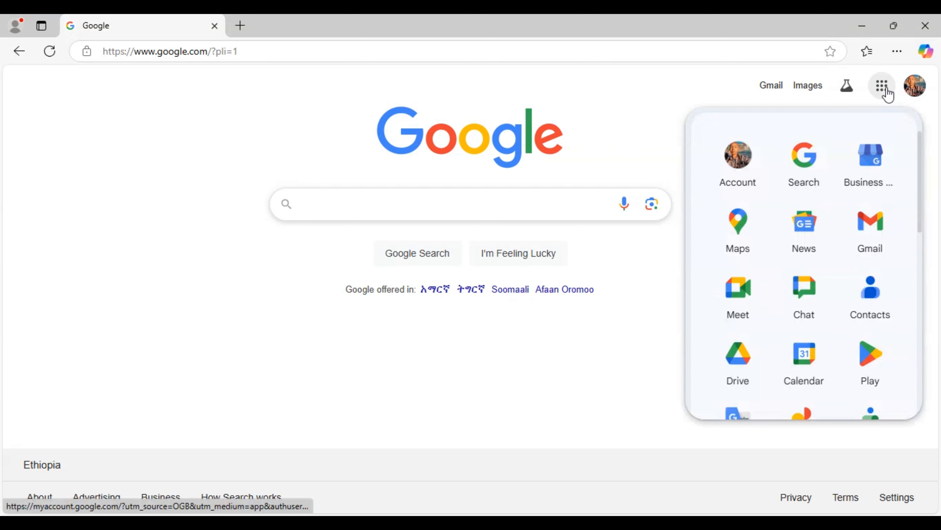
Step: Open Google Calendar from the Google apps and display Friday, February 7, 2025
{"action": "scroll", "coordinate": [797, 273], "scroll_direction": "down", "scroll_amount": 3}
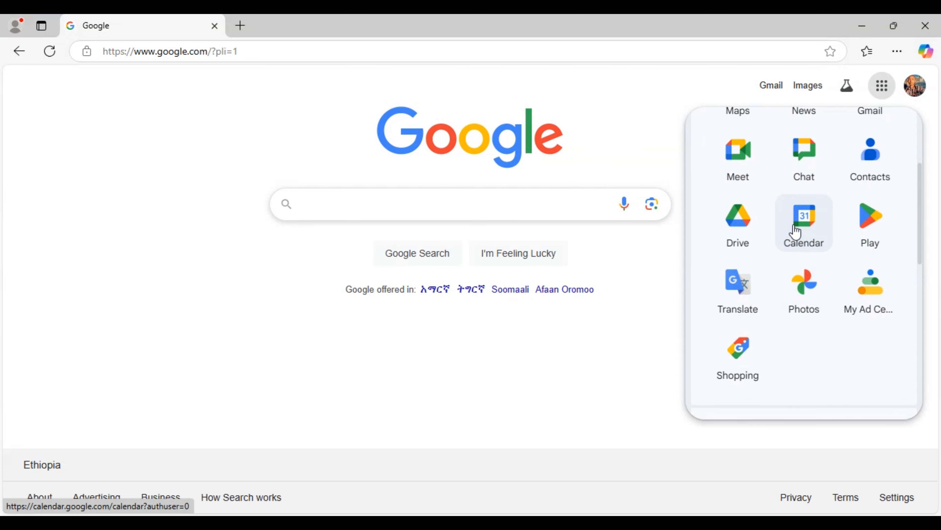
{"action": "left_click", "coordinate": [799, 237]}
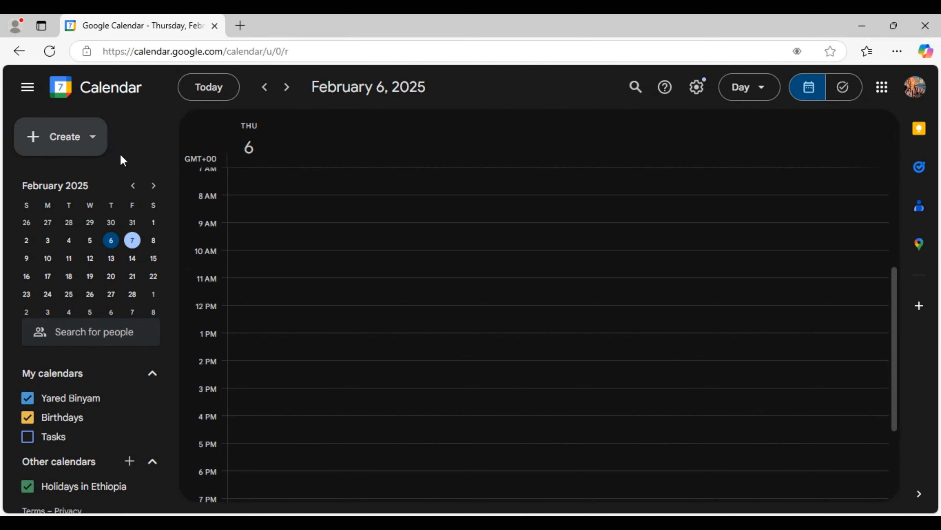
{"action": "scroll", "coordinate": [109, 277], "scroll_direction": "down", "scroll_amount": 1}
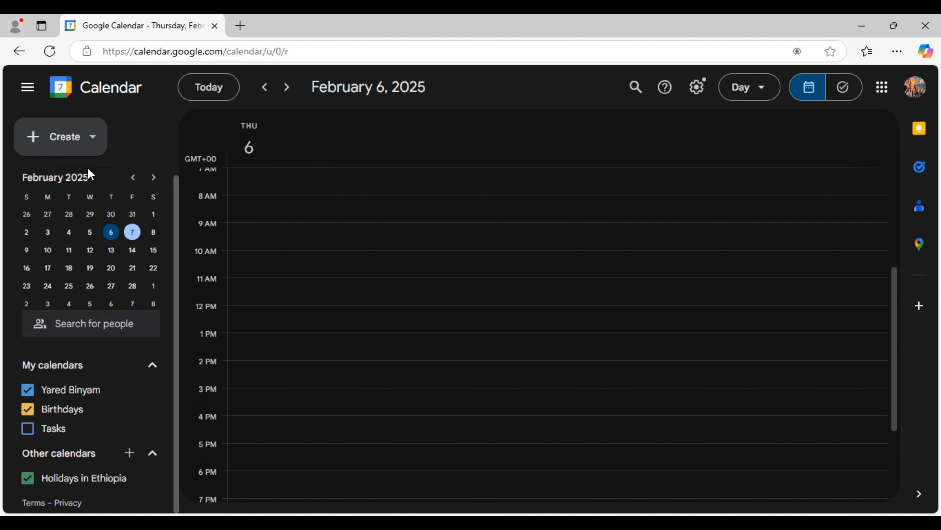
{"action": "left_click", "coordinate": [132, 237]}
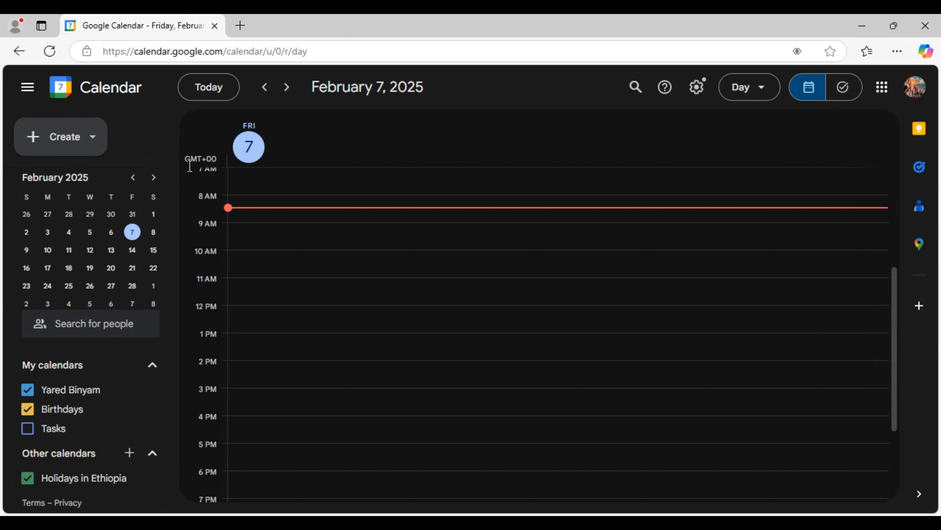
{"action": "left_click", "coordinate": [112, 234]}
{"action": "left_click", "coordinate": [132, 236]}
Step: Create an event in the 10 AM slot on February 7 and title it "Meeting"
{"action": "left_click", "coordinate": [260, 262]}
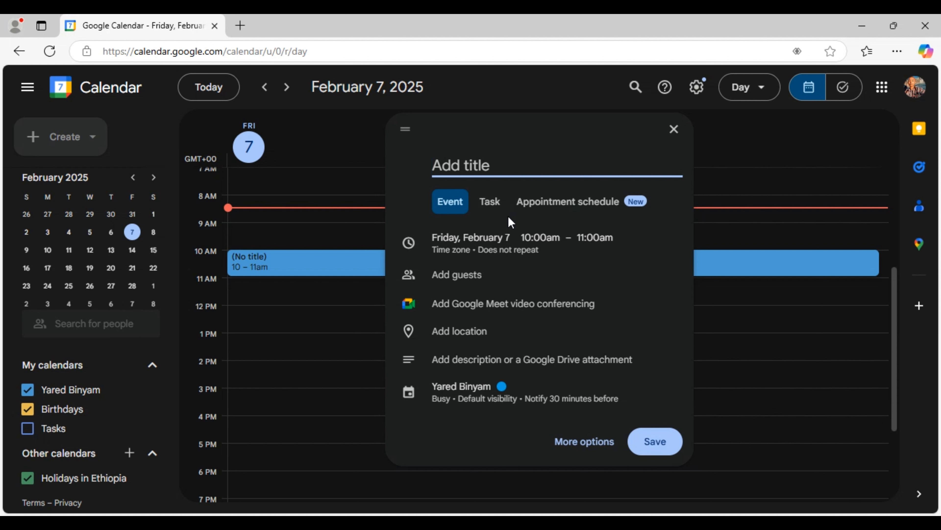
{"action": "left_click", "coordinate": [453, 205]}
{"action": "type", "text": "Meet"}
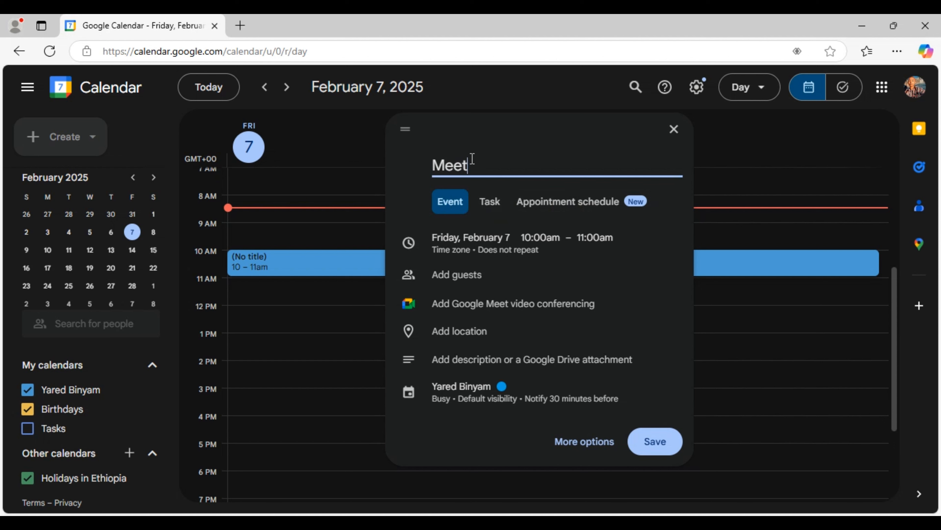
{"action": "type", "text": "ing"}
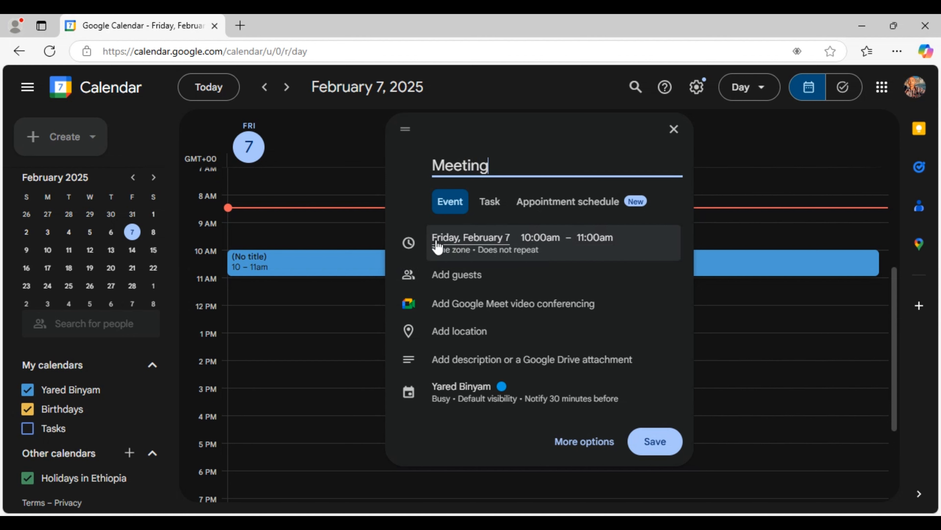
Step: Schedule the Meeting event on Friday, February 7 from 10:00am to 10:30am
{"action": "left_click", "coordinate": [472, 247]}
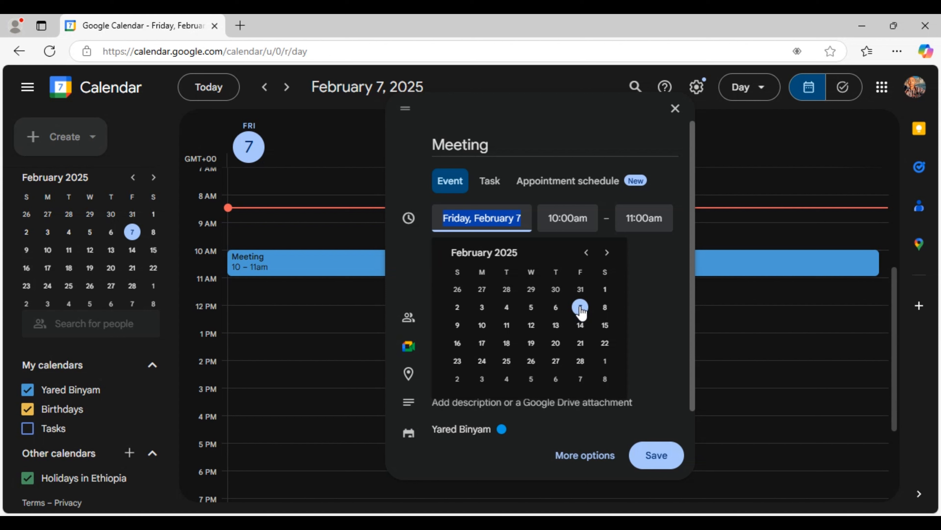
{"action": "left_click", "coordinate": [582, 216]}
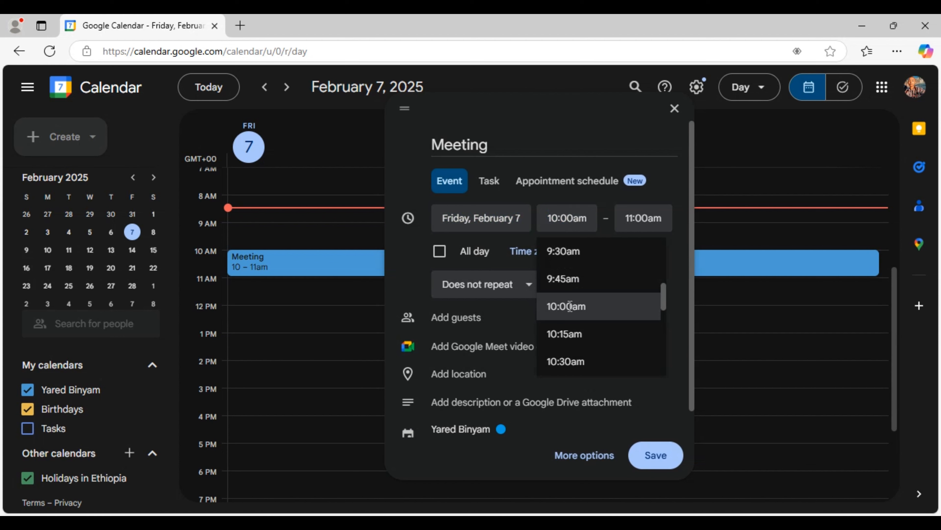
{"action": "left_click", "coordinate": [563, 313]}
{"action": "left_click", "coordinate": [643, 219]}
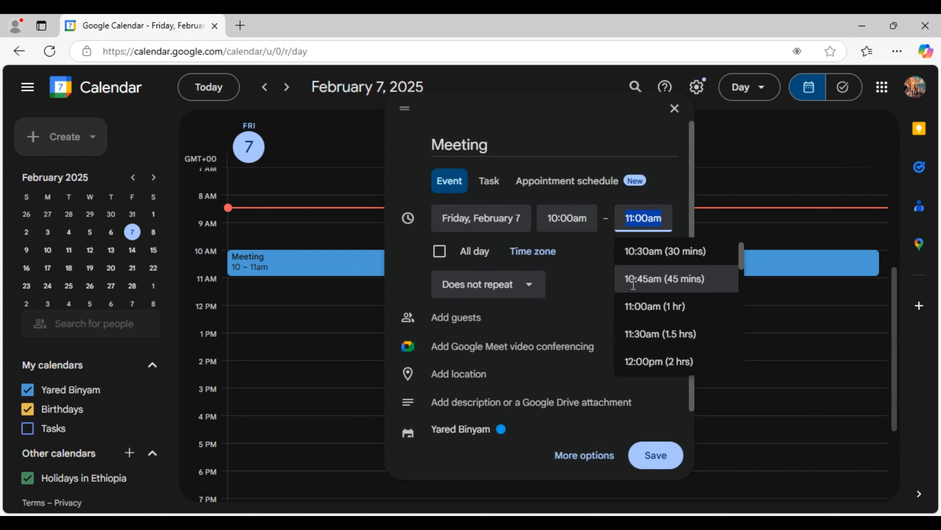
{"action": "left_click", "coordinate": [648, 254]}
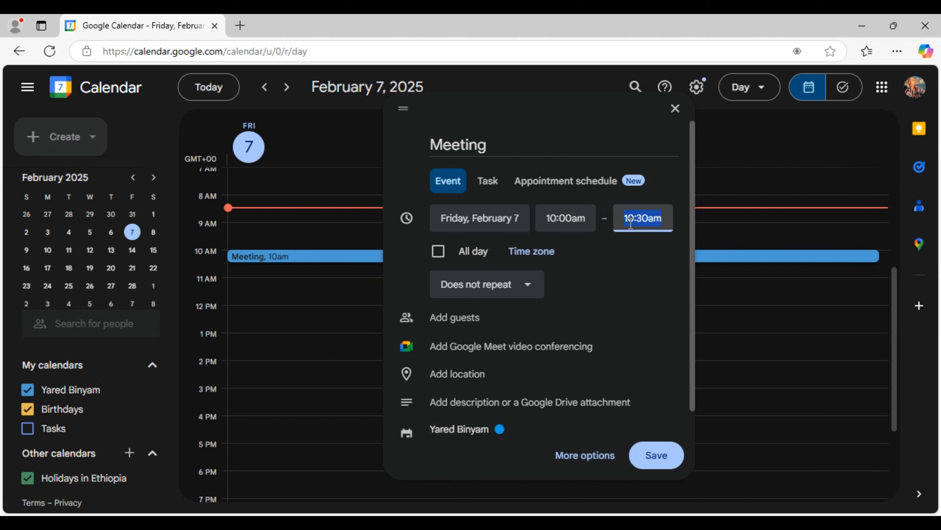
Step: Examine the start time zones available for the event, and leave the time zone settings without applying a change
{"action": "left_click", "coordinate": [528, 256]}
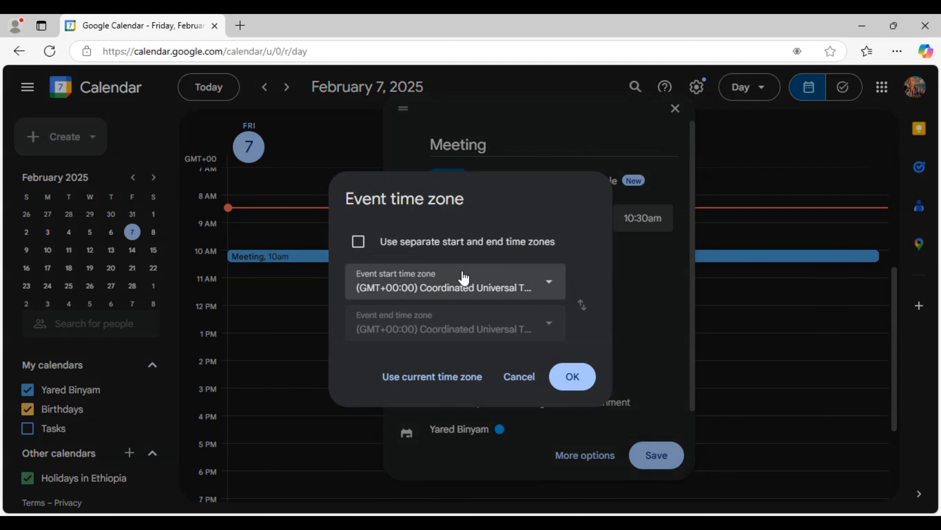
{"action": "left_click", "coordinate": [548, 285]}
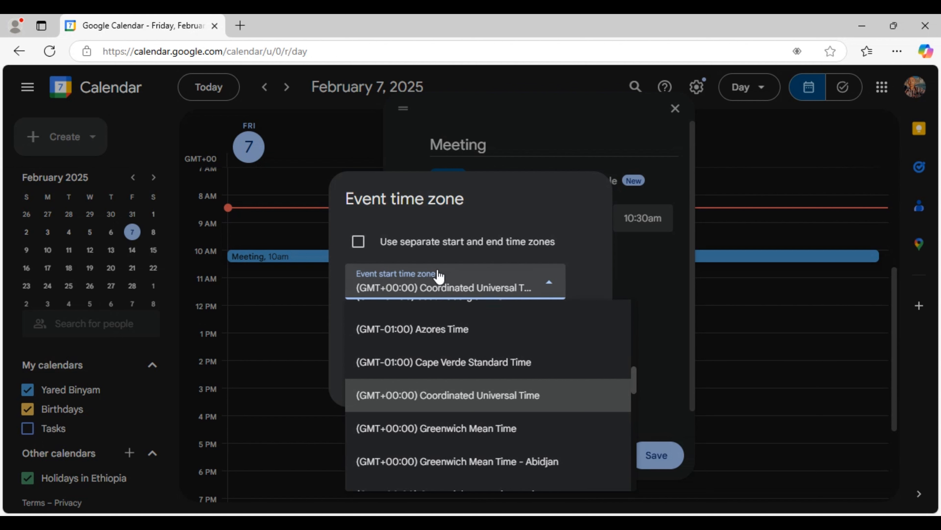
{"action": "scroll", "coordinate": [421, 351], "scroll_direction": "down", "scroll_amount": 3}
{"action": "scroll", "coordinate": [422, 351], "scroll_direction": "up", "scroll_amount": 3}
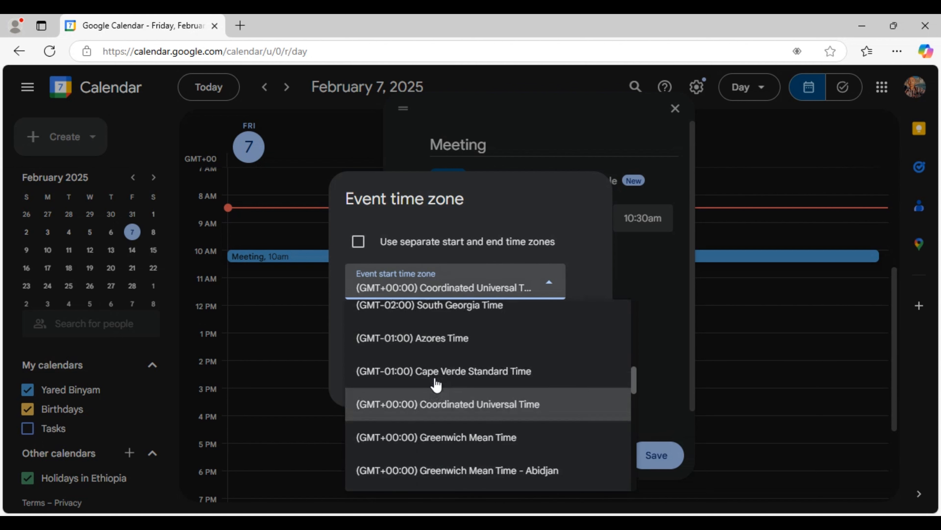
{"action": "scroll", "coordinate": [436, 385], "scroll_direction": "up", "scroll_amount": 12}
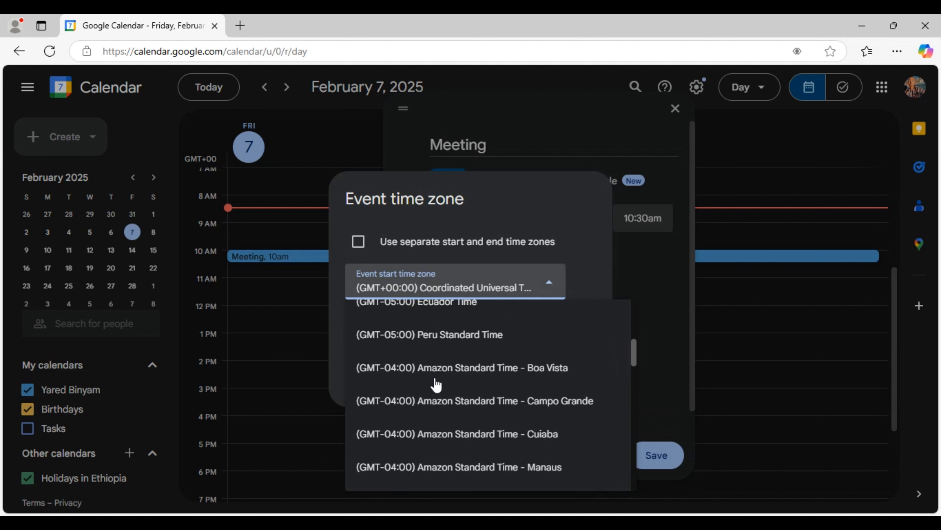
{"action": "scroll", "coordinate": [436, 384], "scroll_direction": "down", "scroll_amount": 10}
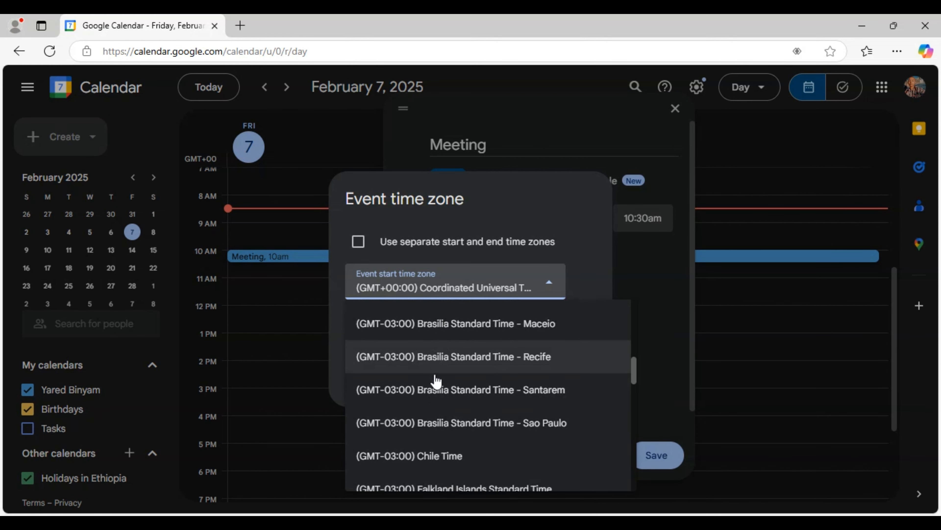
{"action": "scroll", "coordinate": [435, 381], "scroll_direction": "down", "scroll_amount": 3}
{"action": "scroll", "coordinate": [408, 370], "scroll_direction": "up", "scroll_amount": 4}
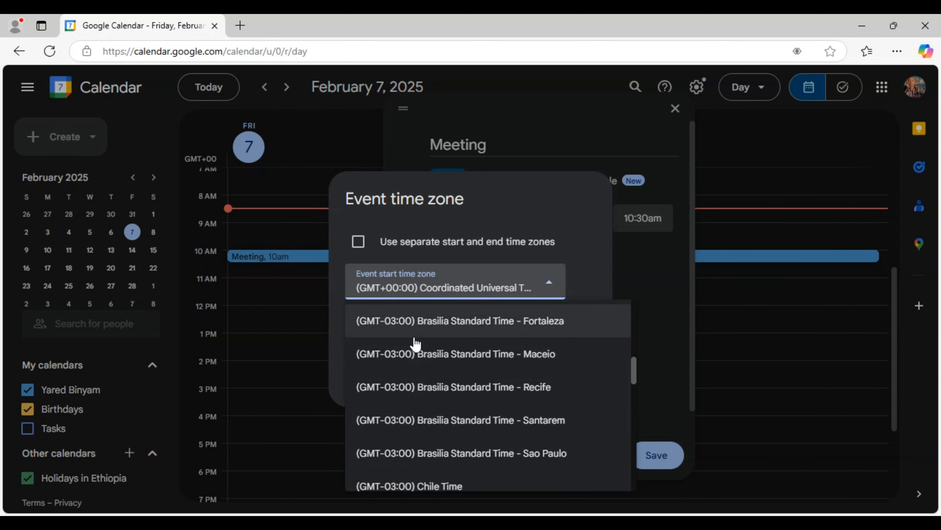
{"action": "scroll", "coordinate": [420, 389], "scroll_direction": "down", "scroll_amount": 3}
{"action": "scroll", "coordinate": [423, 375], "scroll_direction": "up", "scroll_amount": 8}
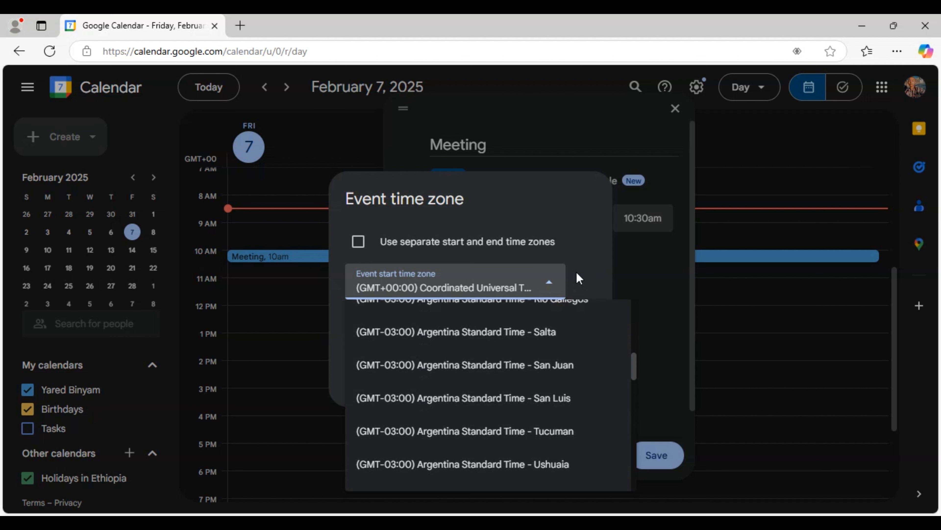
{"action": "left_click", "coordinate": [547, 291]}
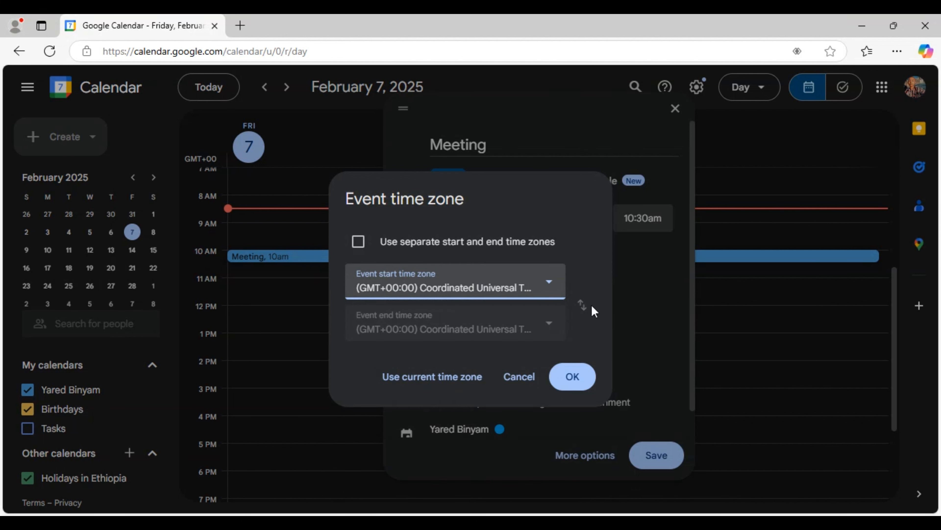
{"action": "left_click", "coordinate": [521, 379]}
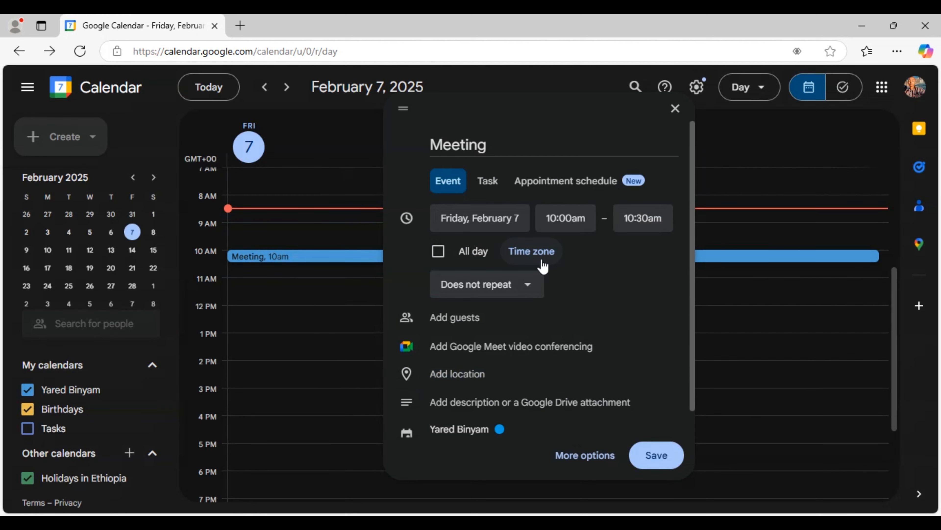
Step: Try making the Meeting an all-day event, and return it to a timed event
{"action": "left_click", "coordinate": [438, 254]}
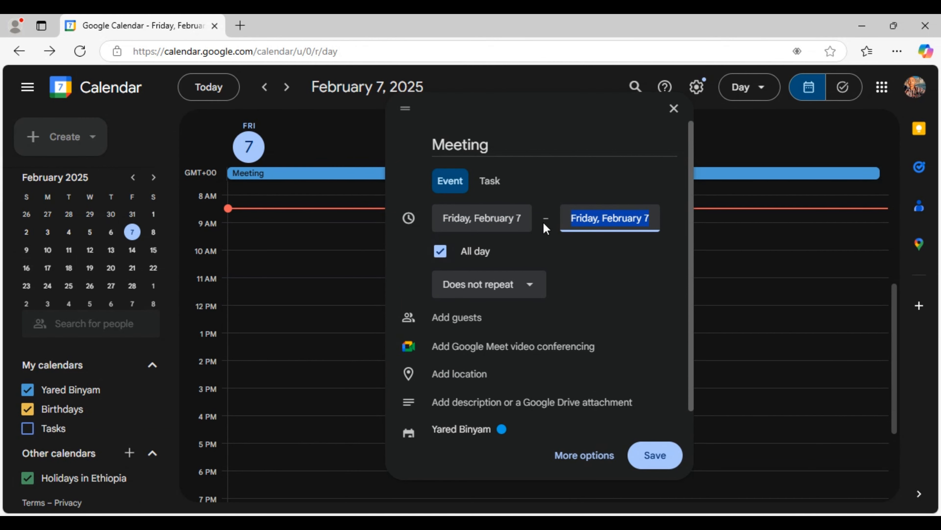
{"action": "left_click", "coordinate": [440, 253]}
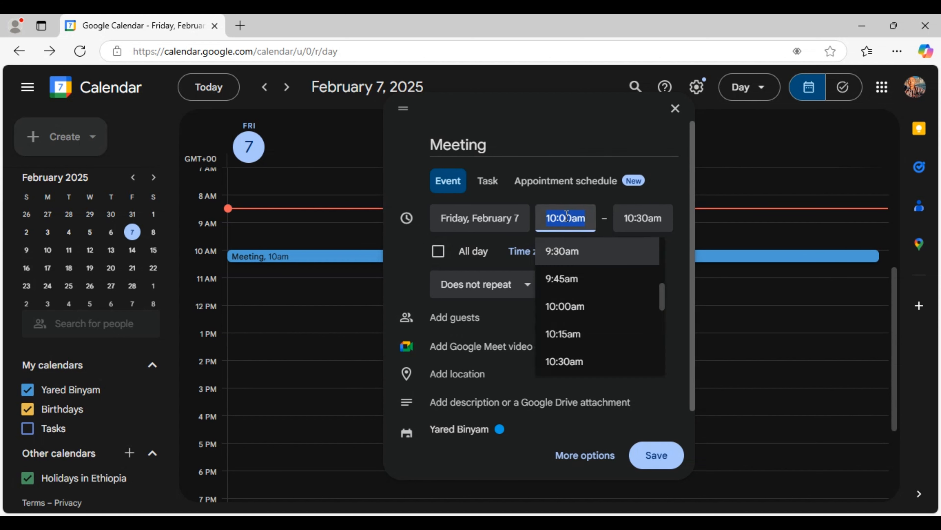
{"action": "left_click", "coordinate": [622, 203]}
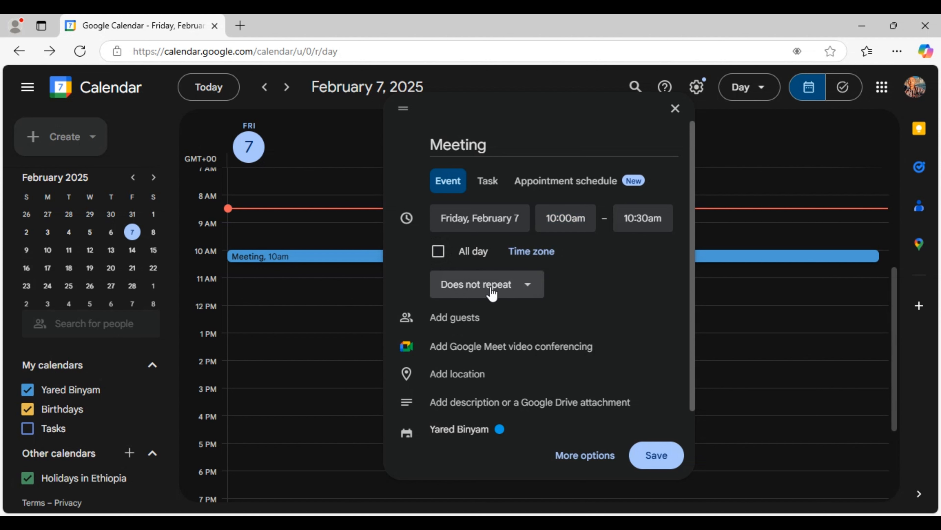
Step: Review the repeat options and start a custom recurrence for the Meeting that repeats every 9 weeks
{"action": "left_click", "coordinate": [527, 292]}
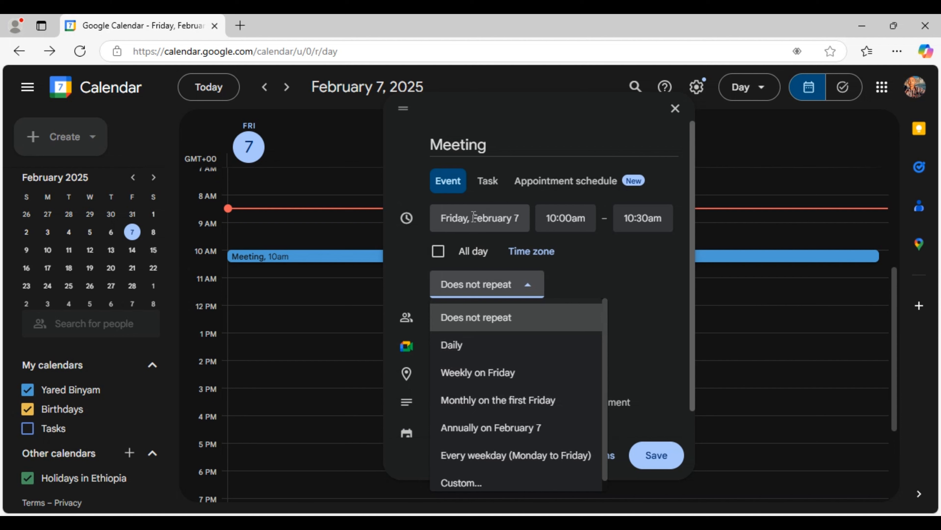
{"action": "scroll", "coordinate": [493, 382], "scroll_direction": "down", "scroll_amount": 1}
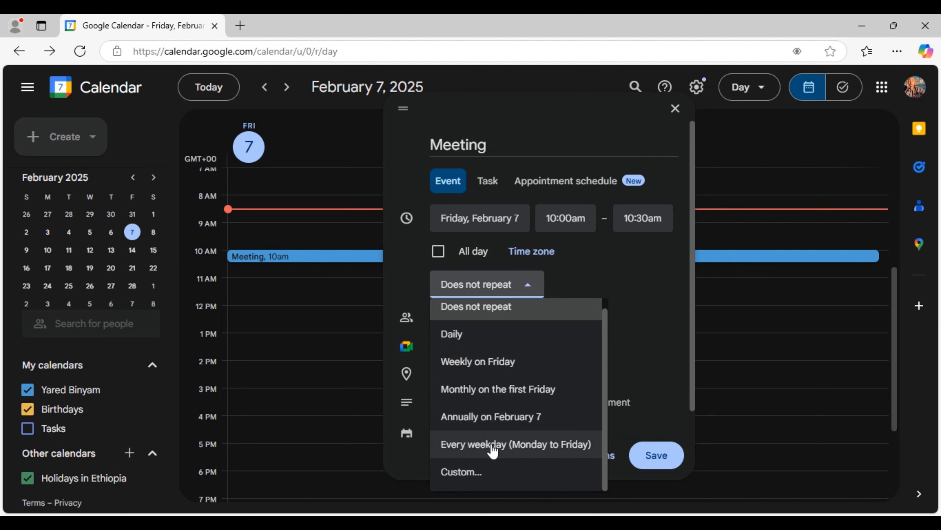
{"action": "scroll", "coordinate": [469, 413], "scroll_direction": "up", "scroll_amount": 1}
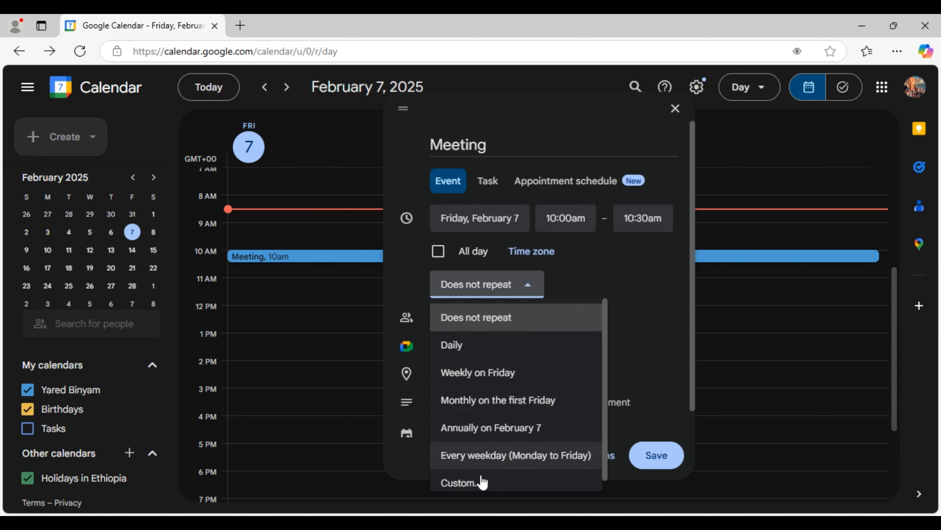
{"action": "left_click", "coordinate": [466, 481]}
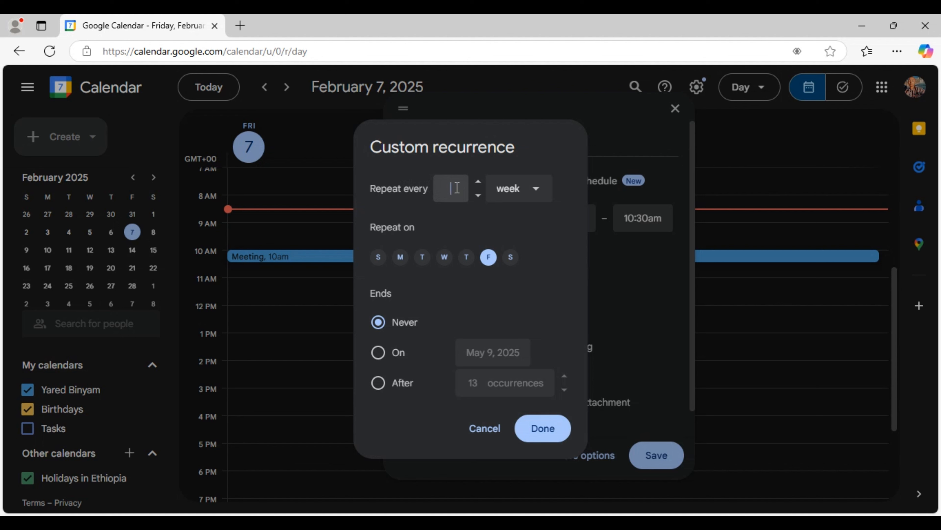
{"action": "type", "text": "9"}
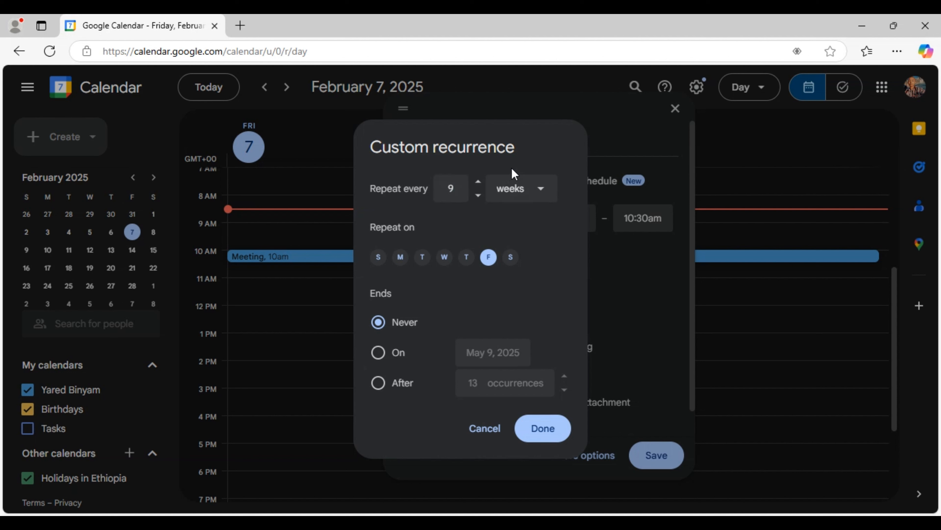
Step: Try days, months and years as the unit of the custom recurrence interval, and switch it back to weeks
{"action": "left_click", "coordinate": [540, 190]}
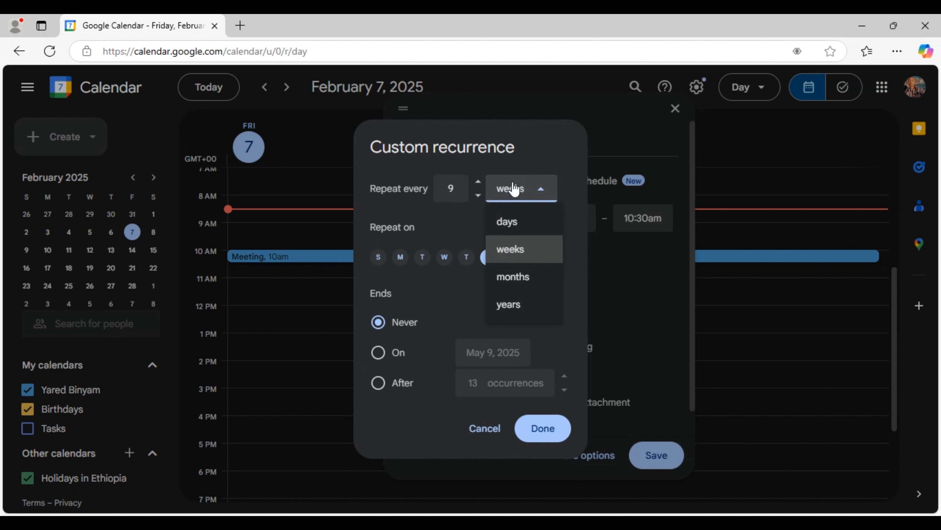
{"action": "left_click", "coordinate": [536, 221]}
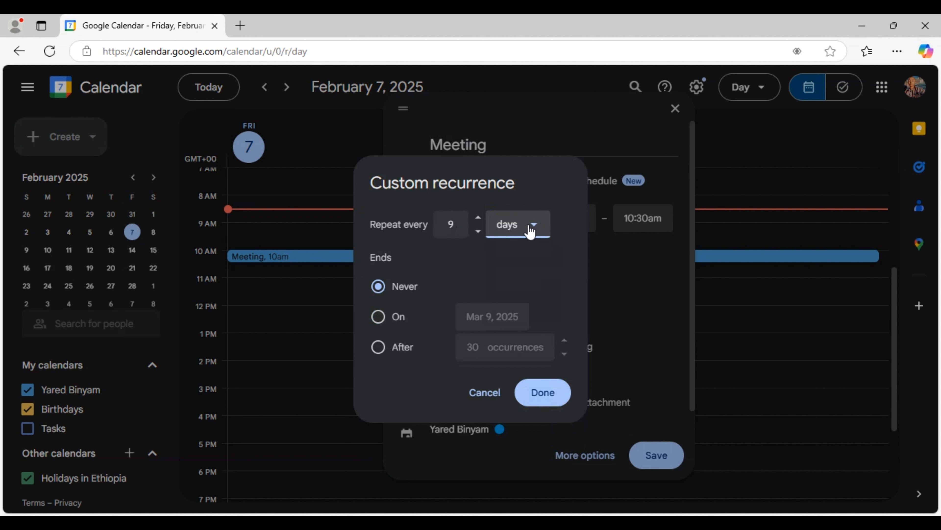
{"action": "left_click", "coordinate": [532, 231]}
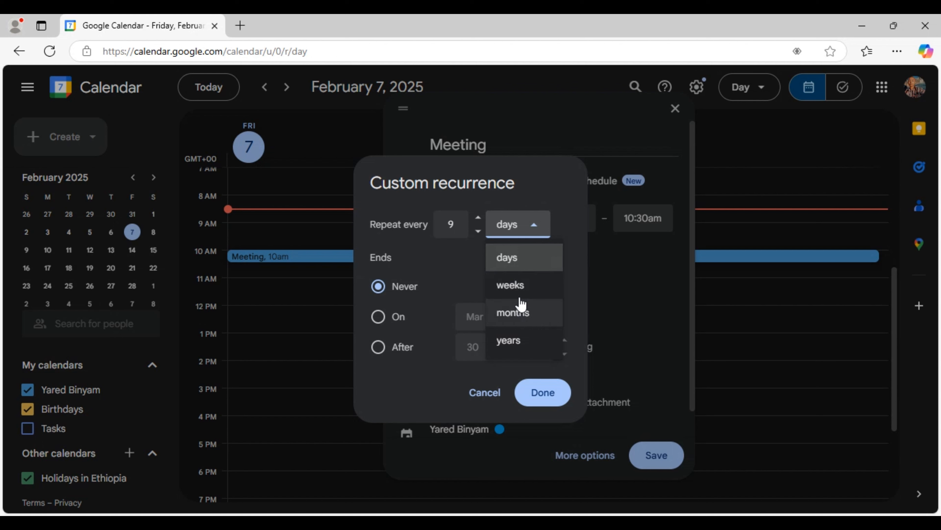
{"action": "left_click", "coordinate": [507, 315]}
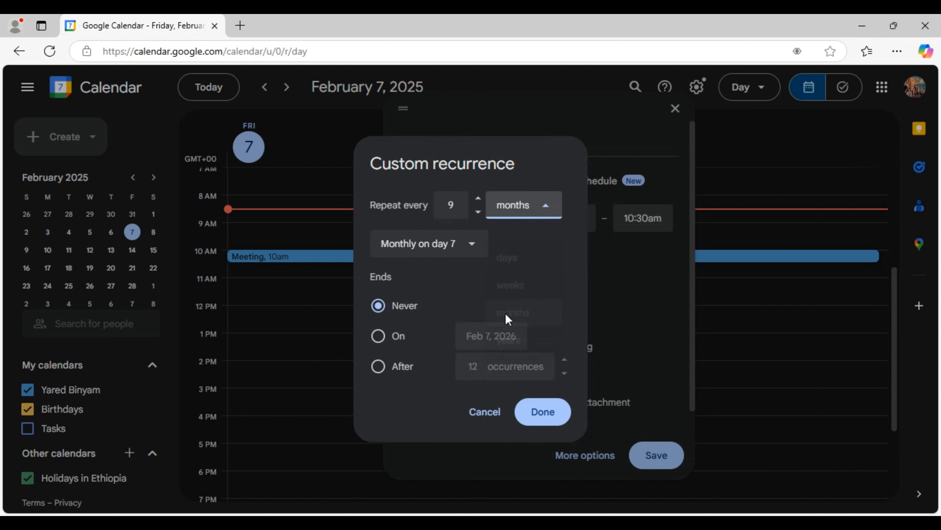
{"action": "left_click", "coordinate": [540, 219]}
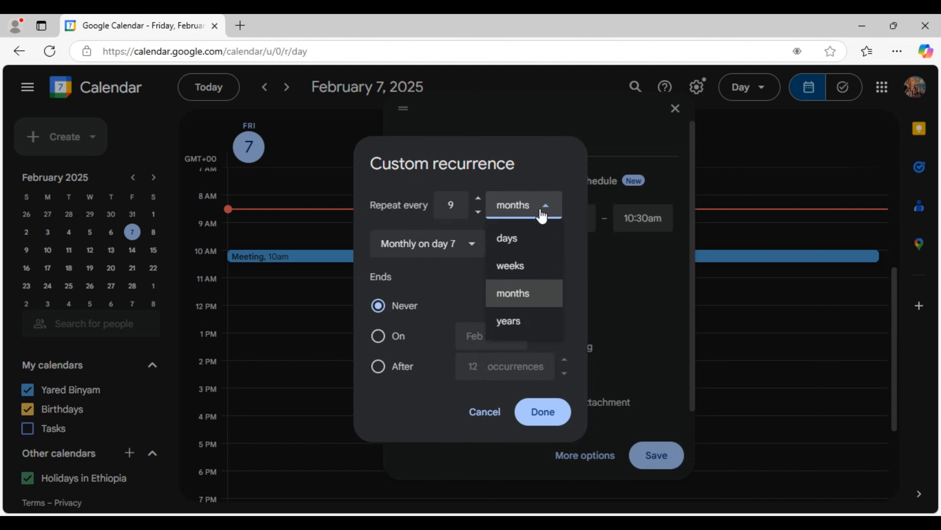
{"action": "left_click", "coordinate": [517, 325]}
{"action": "left_click", "coordinate": [523, 234]}
{"action": "left_click", "coordinate": [517, 259]}
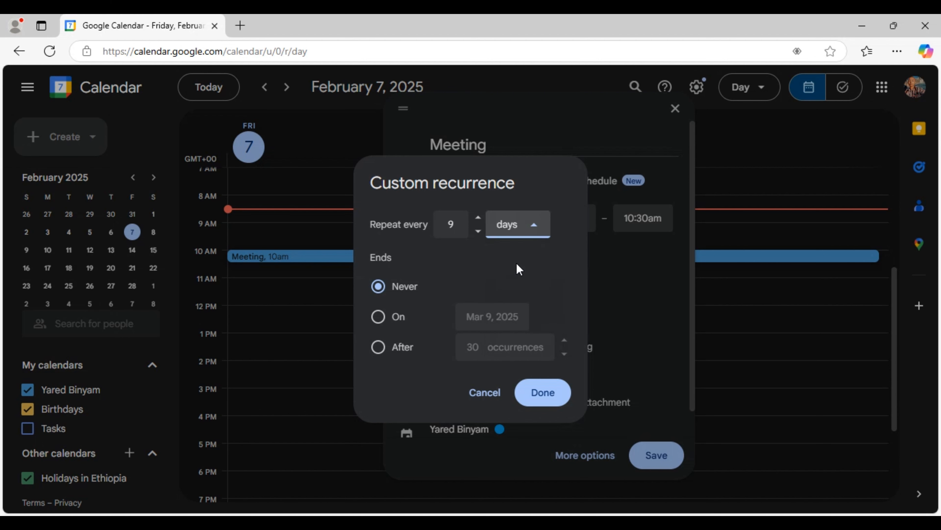
{"action": "left_click", "coordinate": [535, 234]}
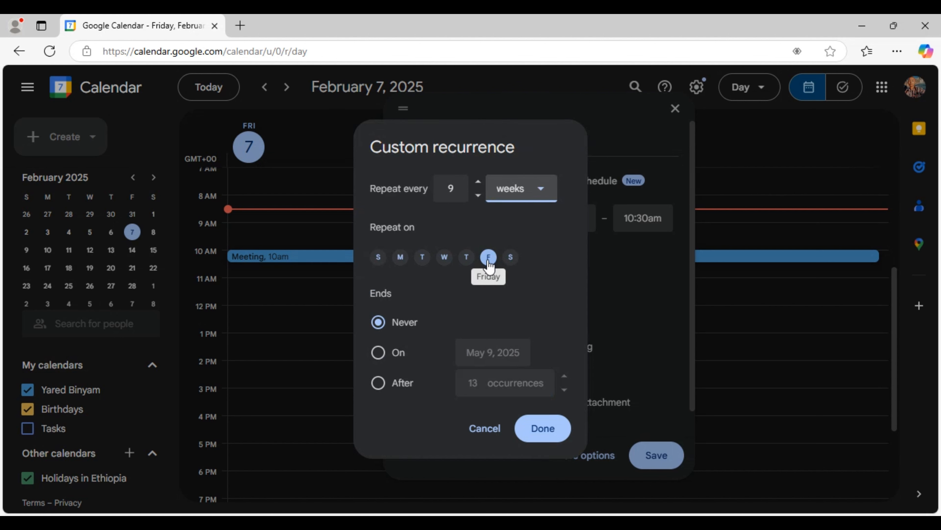
Step: Try adding Wednesday, Thursday and Saturday as repeat days of the custom recurrence, and return to Friday only
{"action": "left_click", "coordinate": [468, 262]}
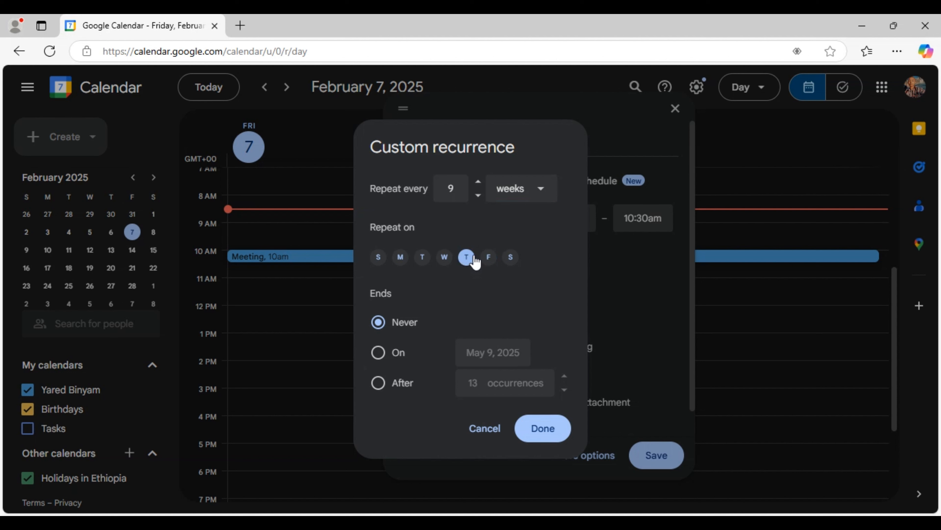
{"action": "left_click", "coordinate": [510, 262]}
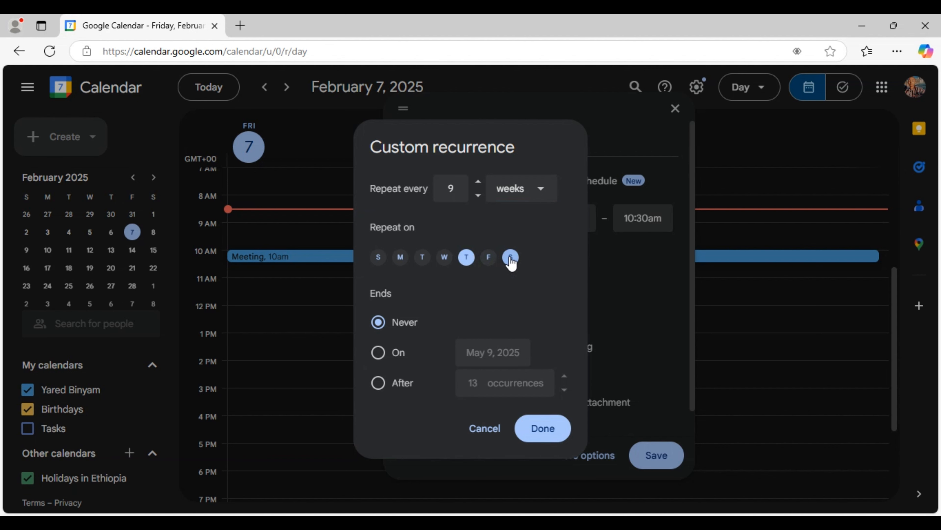
{"action": "left_click", "coordinate": [490, 263]}
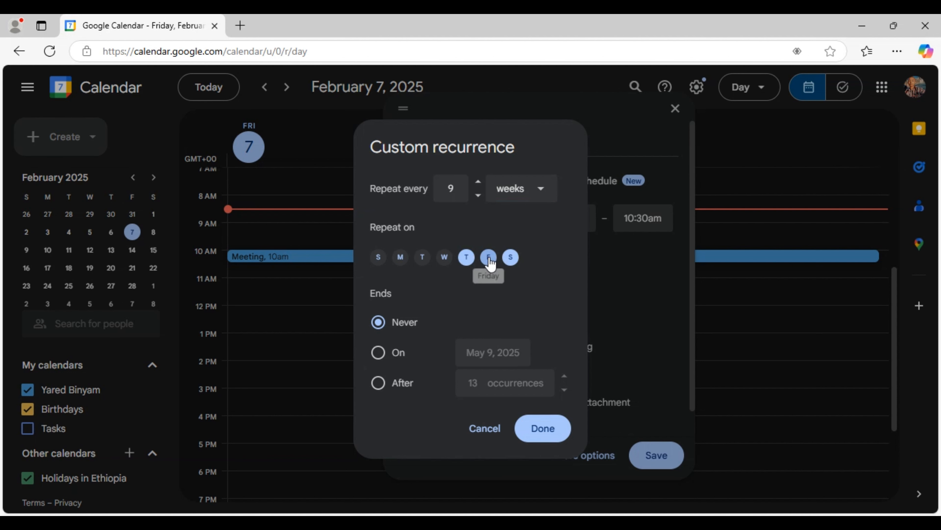
{"action": "left_click", "coordinate": [445, 259]}
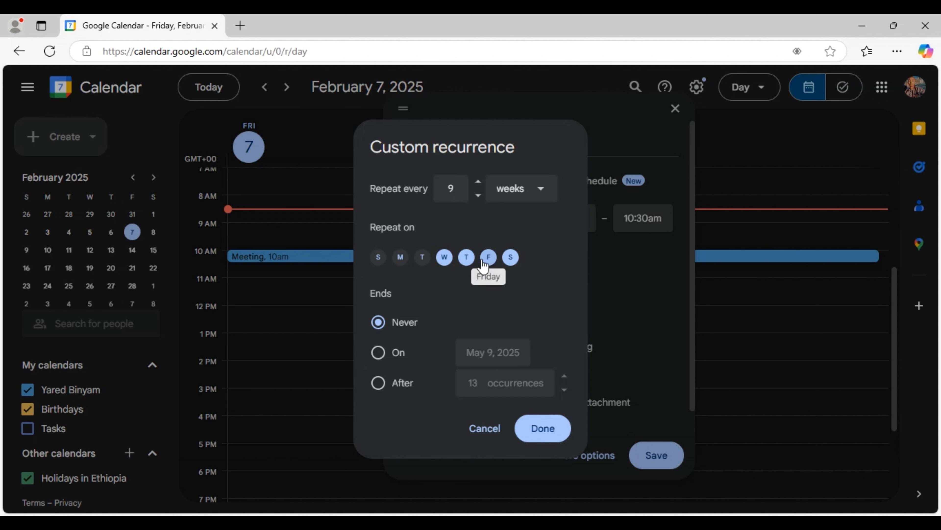
{"action": "left_click", "coordinate": [511, 256]}
{"action": "left_click", "coordinate": [488, 257]}
{"action": "left_click", "coordinate": [467, 257]}
{"action": "left_click", "coordinate": [445, 259]}
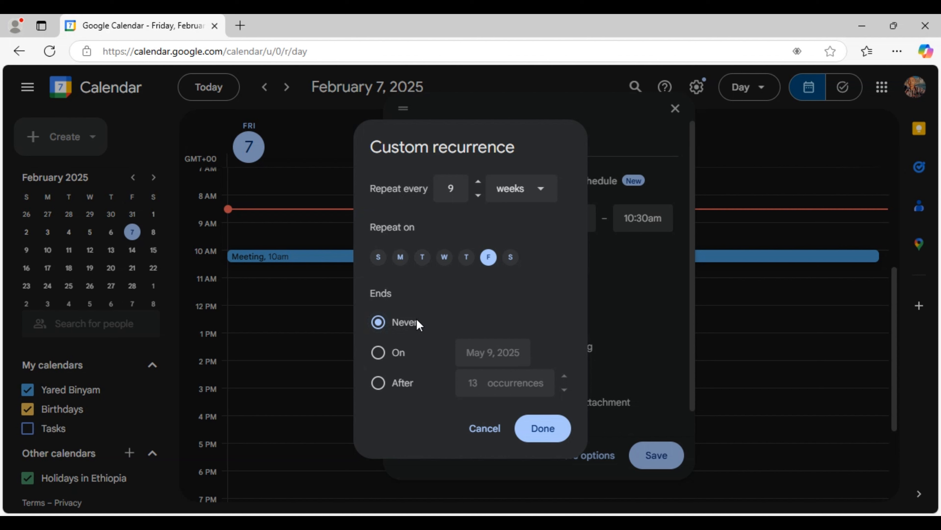
Step: Try ending the custom recurrence on a date, and switch it to end after 9 occurrences
{"action": "left_click", "coordinate": [378, 353]}
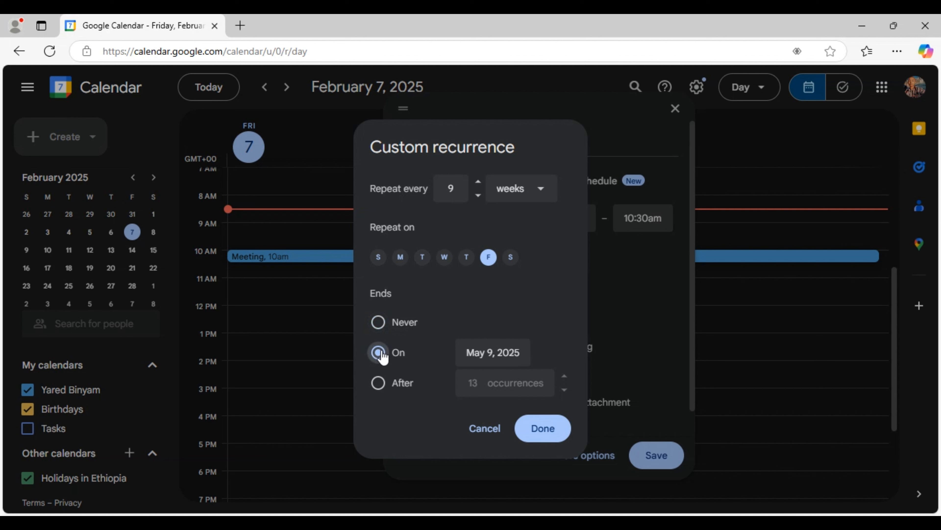
{"action": "left_click", "coordinate": [511, 354]}
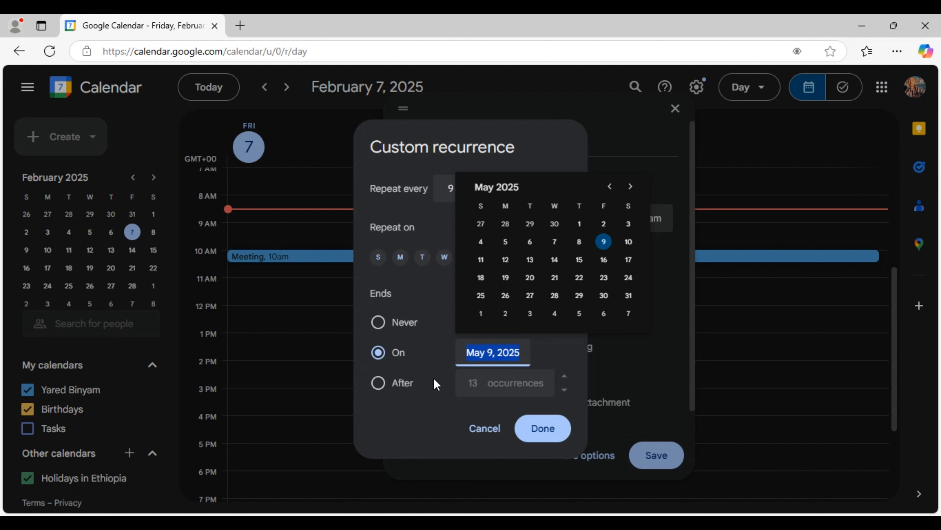
{"action": "left_click", "coordinate": [379, 384]}
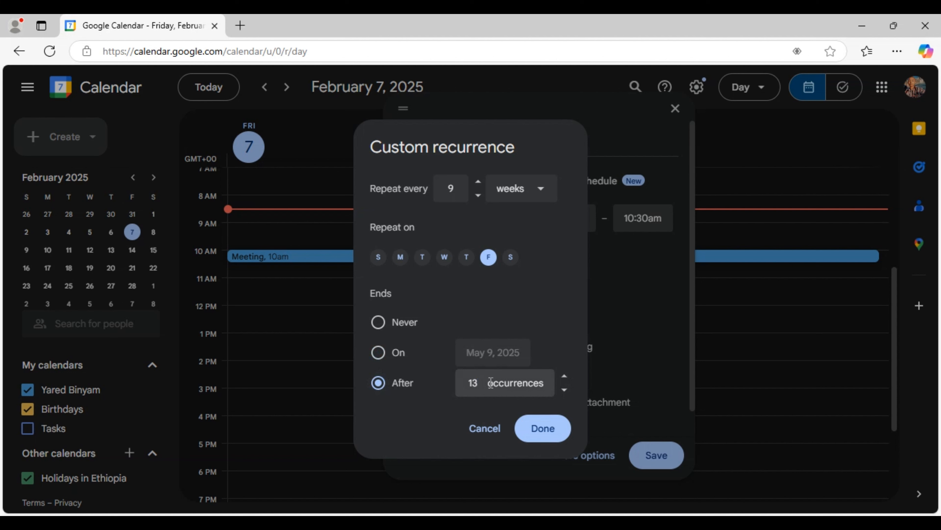
{"action": "key", "text": "BackSpace"}
{"action": "key", "text": "BackSpace"}
{"action": "type", "text": "9"}
Step: Try raising and lowering the number of occurrences, return it to 9, and discard the custom recurrence
{"action": "left_click", "coordinate": [564, 377]}
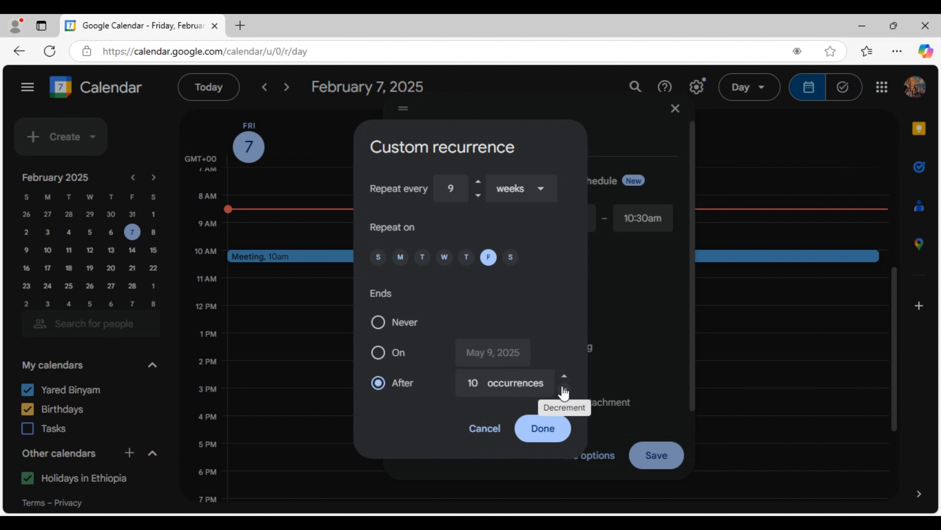
{"action": "left_click", "coordinate": [564, 391]}
{"action": "left_click", "coordinate": [564, 376]}
{"action": "left_click", "coordinate": [564, 391]}
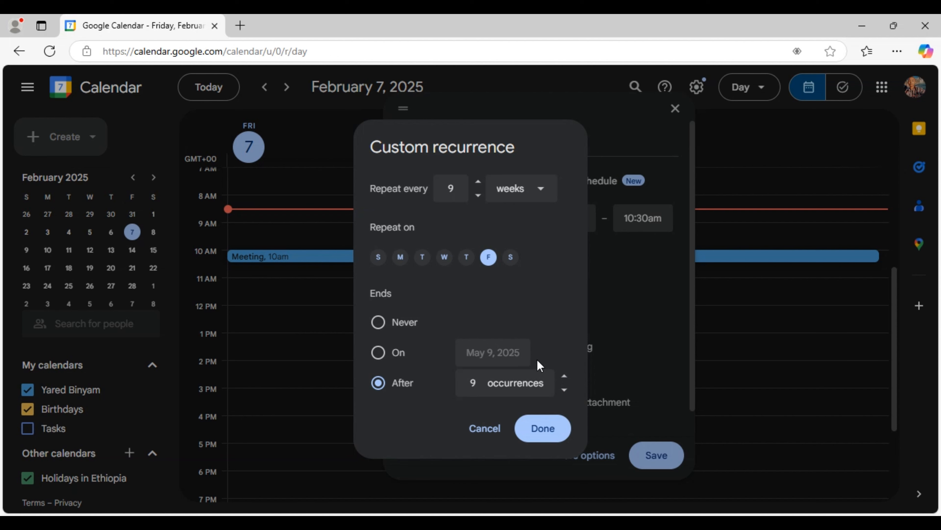
{"action": "left_click", "coordinate": [483, 432]}
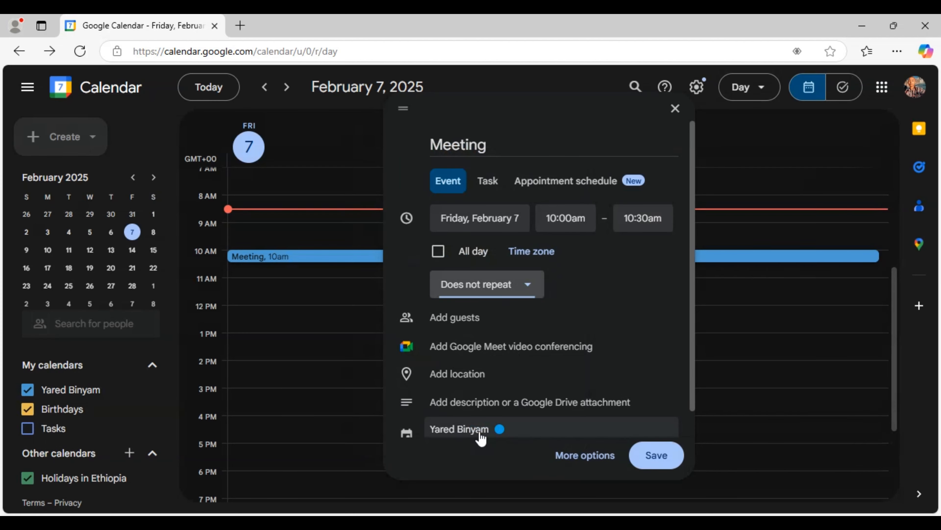
Step: Look over the event details and open the Meeting's guest entry, leaving it without adding anyone
{"action": "scroll", "coordinate": [552, 293], "scroll_direction": "down", "scroll_amount": 1}
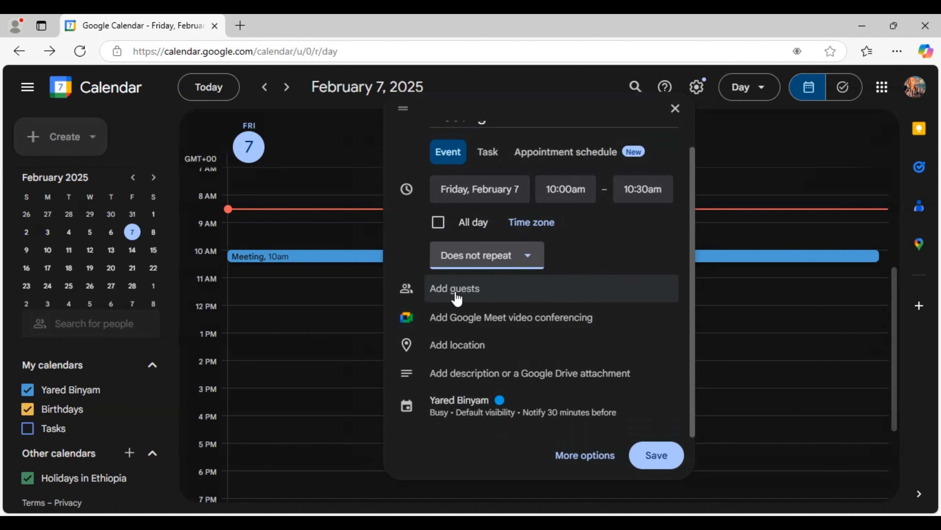
{"action": "scroll", "coordinate": [457, 295], "scroll_direction": "up", "scroll_amount": 1}
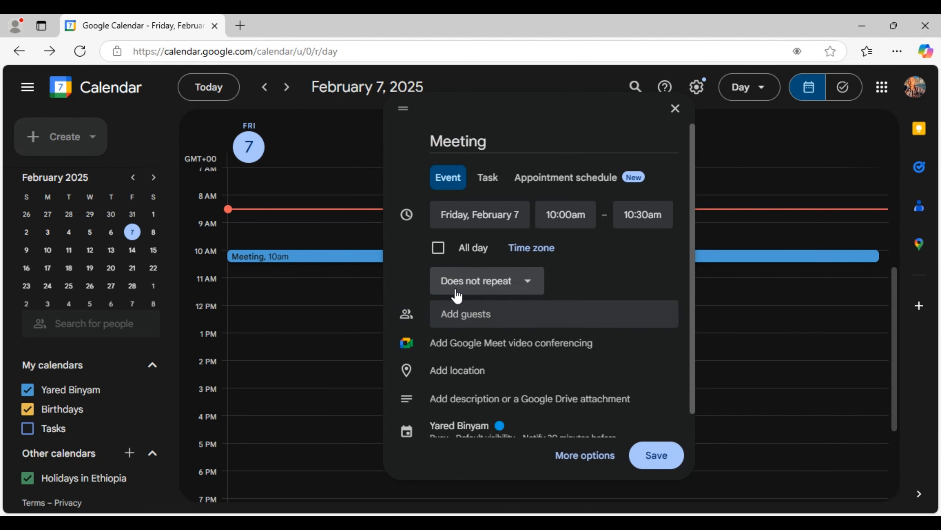
{"action": "left_click", "coordinate": [467, 308]}
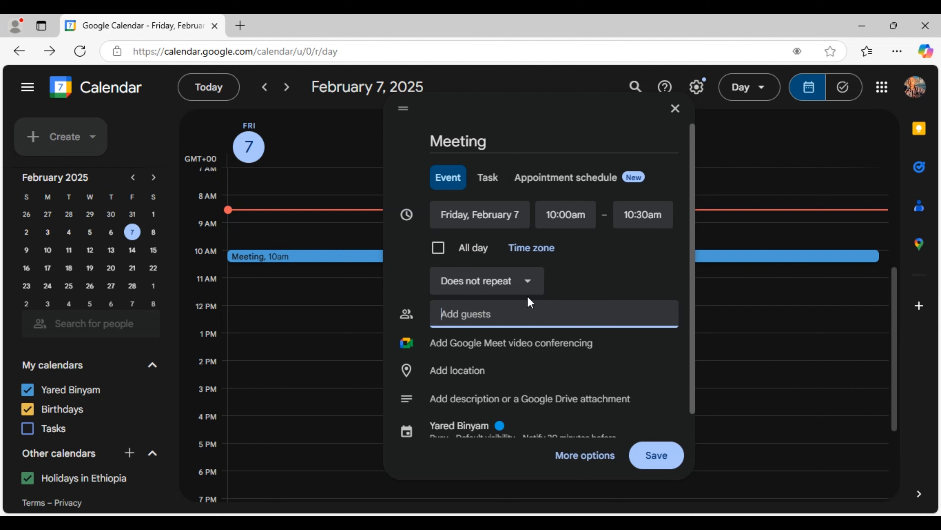
{"action": "left_click", "coordinate": [599, 278]}
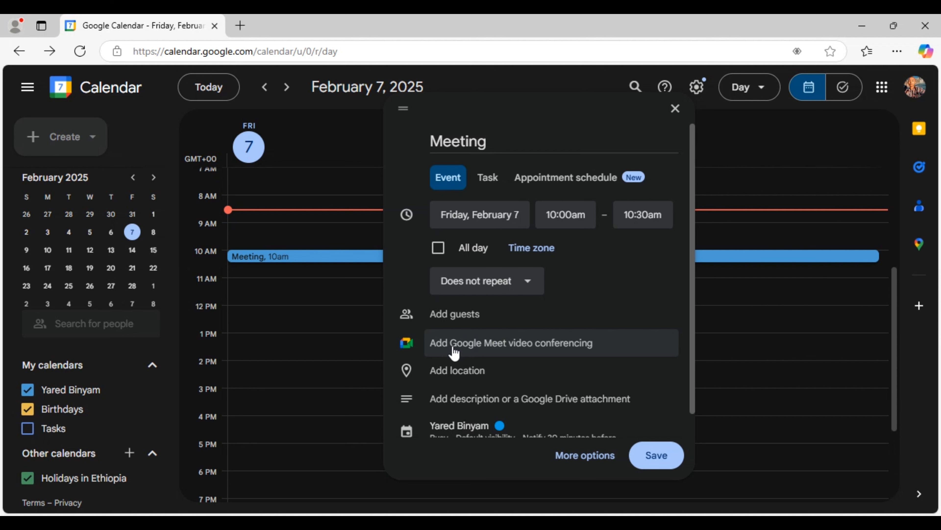
Step: Try adding Google Meet video conferencing to the Meeting, and remove it again
{"action": "left_click", "coordinate": [521, 349]}
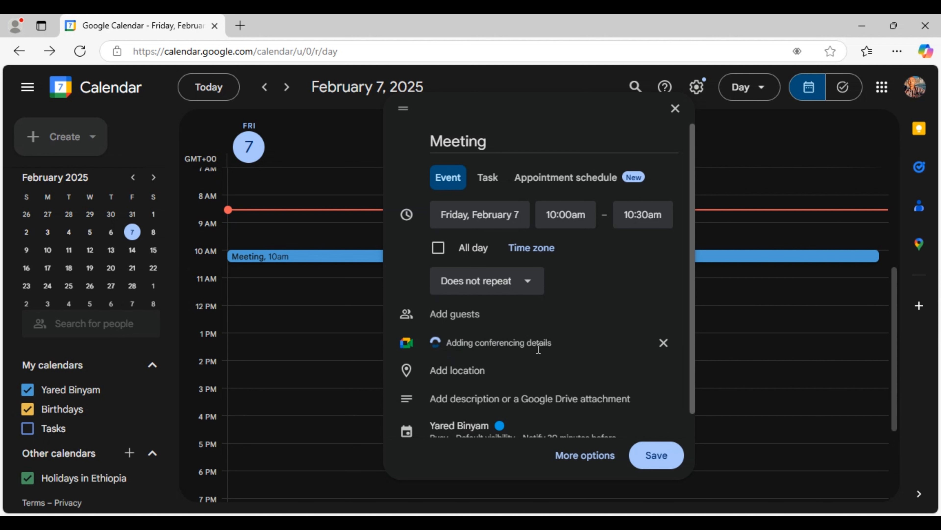
{"action": "left_click", "coordinate": [666, 347]}
{"action": "left_click", "coordinate": [666, 347]}
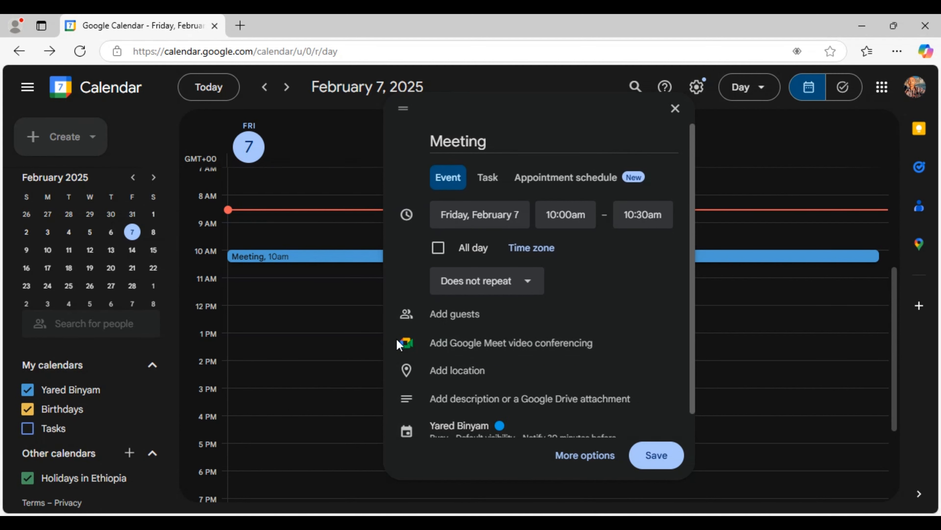
Step: Enter "mekele" as the location of the Meeting
{"action": "scroll", "coordinate": [470, 357], "scroll_direction": "down", "scroll_amount": 1}
{"action": "left_click", "coordinate": [470, 357]}
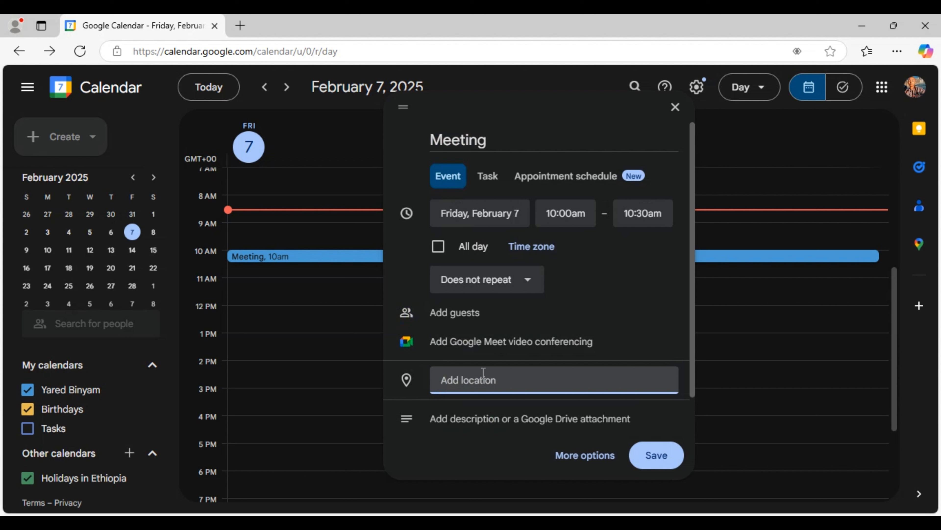
{"action": "type", "text": "mekele"}
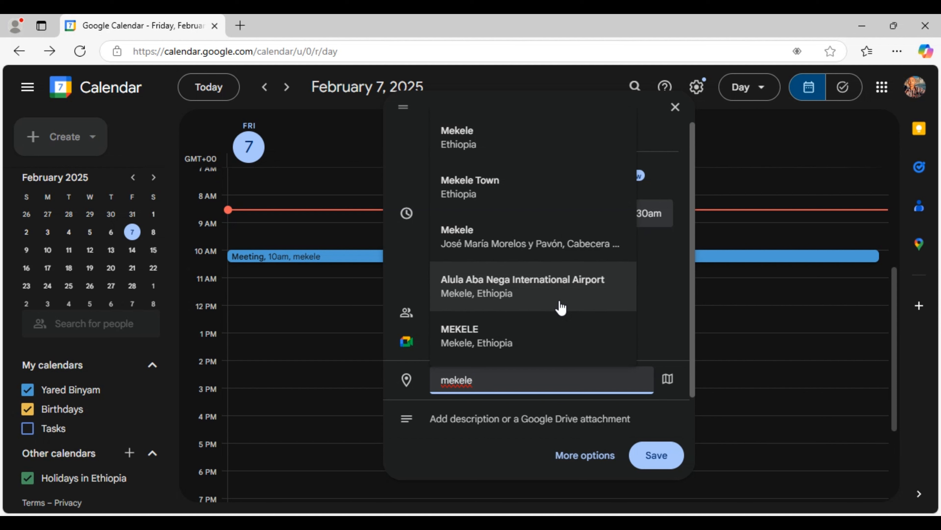
Step: Preview the Meeting's location on the map, examine the surrounding area closer and wider, and close the map
{"action": "left_click", "coordinate": [672, 379]}
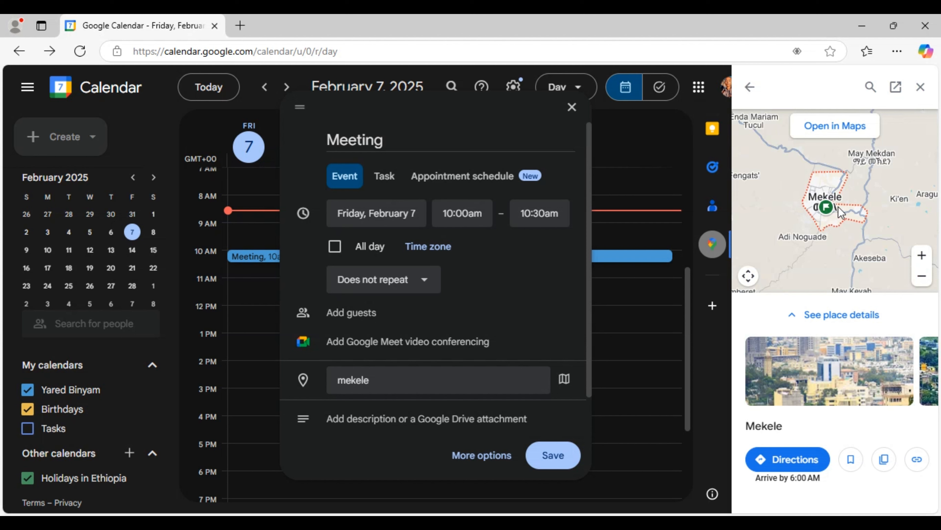
{"action": "scroll", "coordinate": [839, 206], "scroll_direction": "up", "scroll_amount": 3}
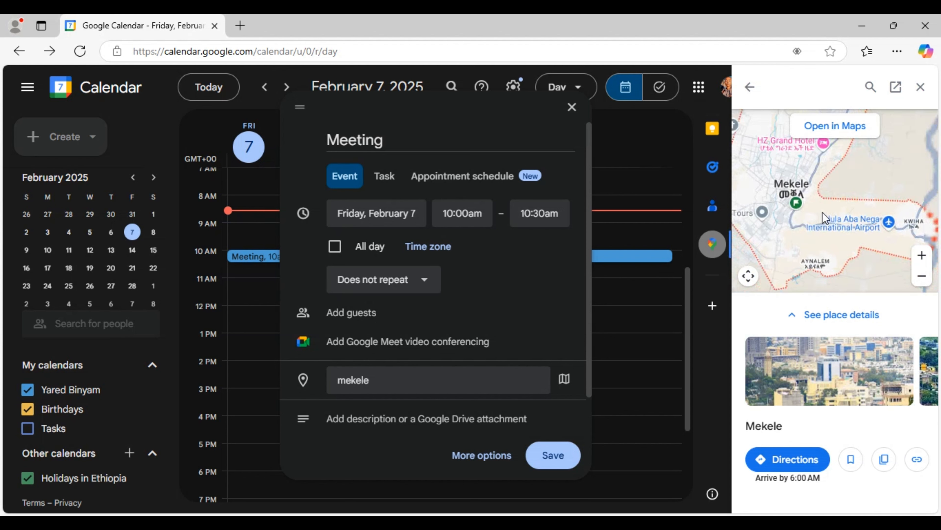
{"action": "scroll", "coordinate": [822, 218], "scroll_direction": "down", "scroll_amount": 3}
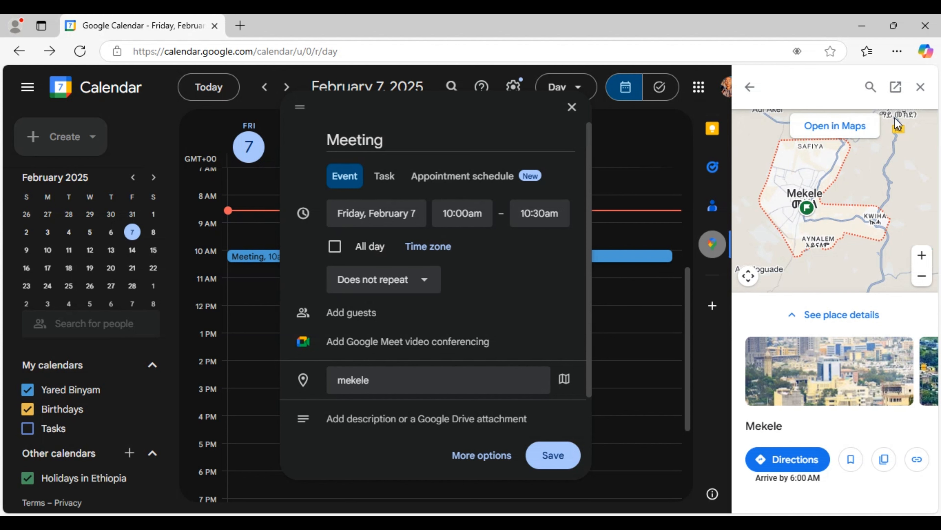
{"action": "left_click", "coordinate": [921, 87]}
Step: Open the Meeting's description for editing, and view the Google Drive file picker without attaching a file
{"action": "scroll", "coordinate": [350, 369], "scroll_direction": "down", "scroll_amount": 2}
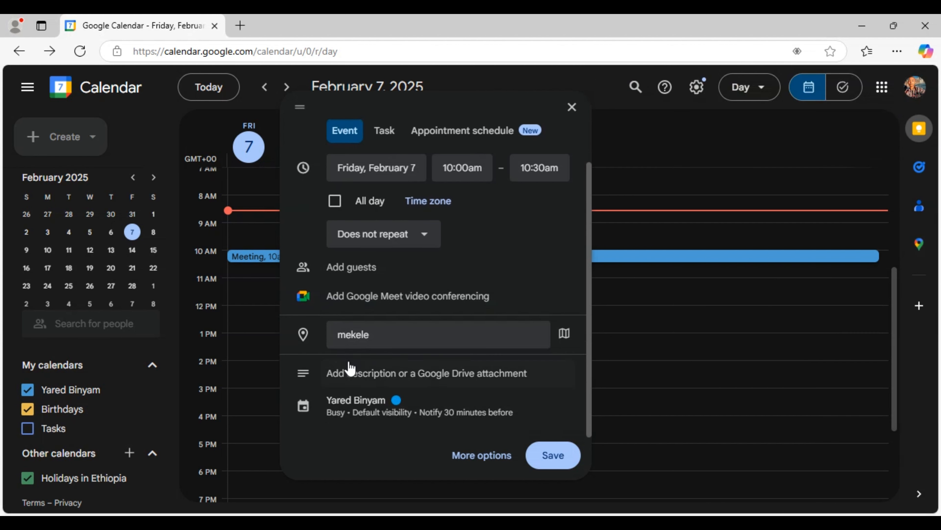
{"action": "left_click", "coordinate": [353, 376]}
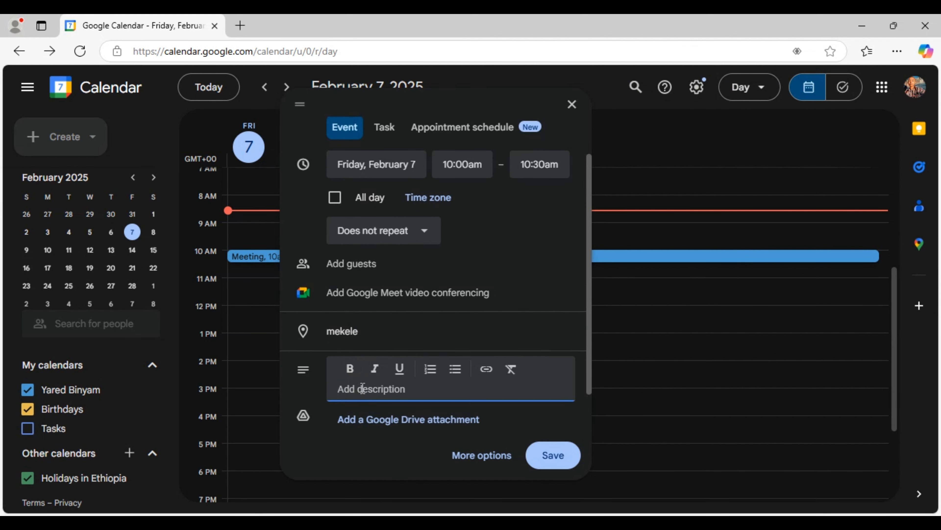
{"action": "scroll", "coordinate": [367, 367], "scroll_direction": "down", "scroll_amount": 2}
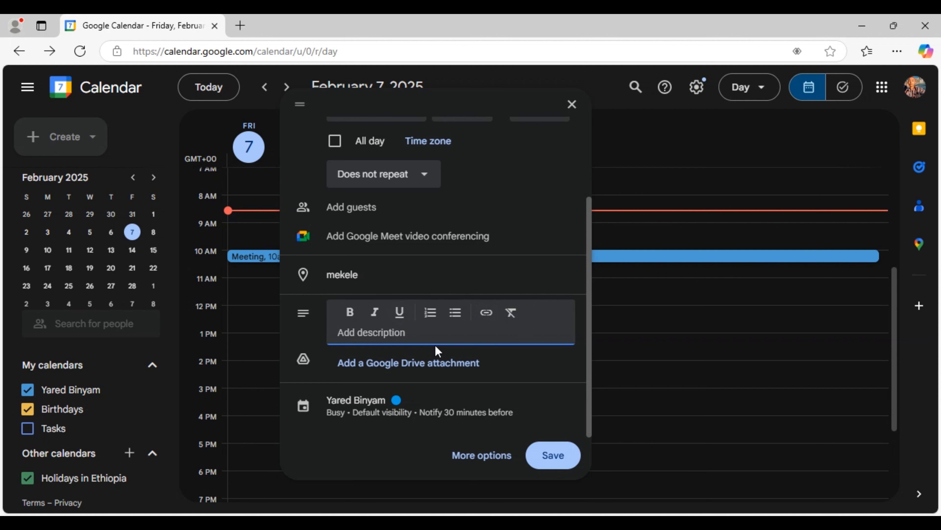
{"action": "scroll", "coordinate": [260, 358], "scroll_direction": "down", "scroll_amount": 2}
{"action": "scroll", "coordinate": [260, 358], "scroll_direction": "down", "scroll_amount": 2}
{"action": "scroll", "coordinate": [382, 378], "scroll_direction": "up", "scroll_amount": 2}
{"action": "scroll", "coordinate": [412, 393], "scroll_direction": "down", "scroll_amount": 2}
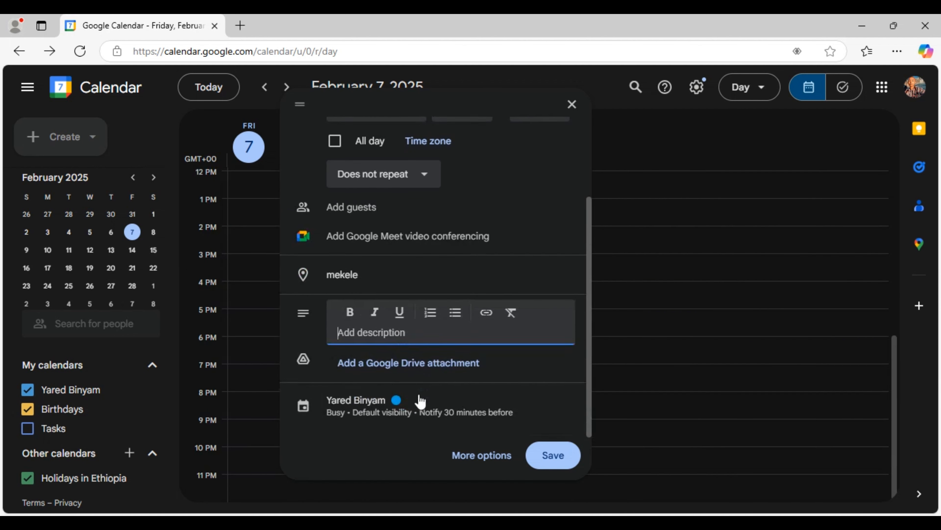
{"action": "left_click", "coordinate": [367, 363]}
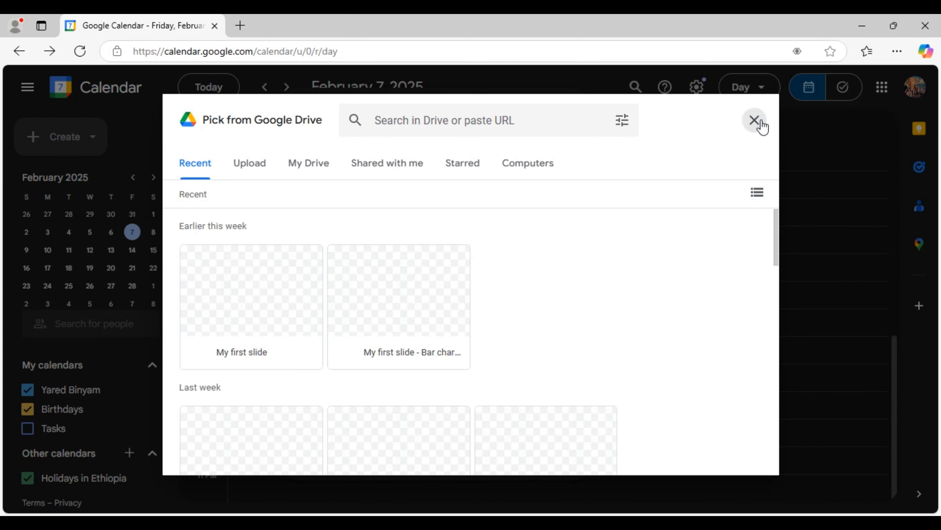
{"action": "left_click", "coordinate": [756, 121]}
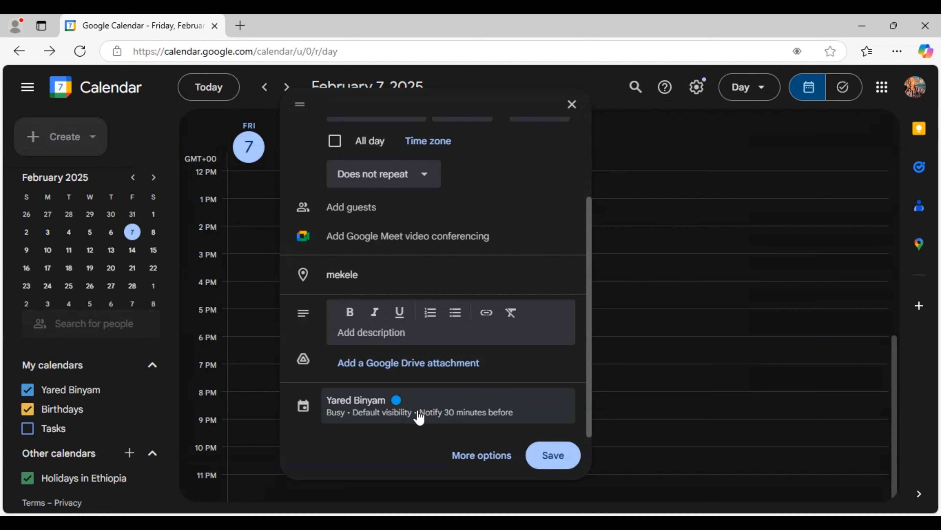
Step: Expand the calendar and notification details of the Meeting, and review the event colors without choosing one
{"action": "scroll", "coordinate": [412, 431], "scroll_direction": "up", "scroll_amount": 3}
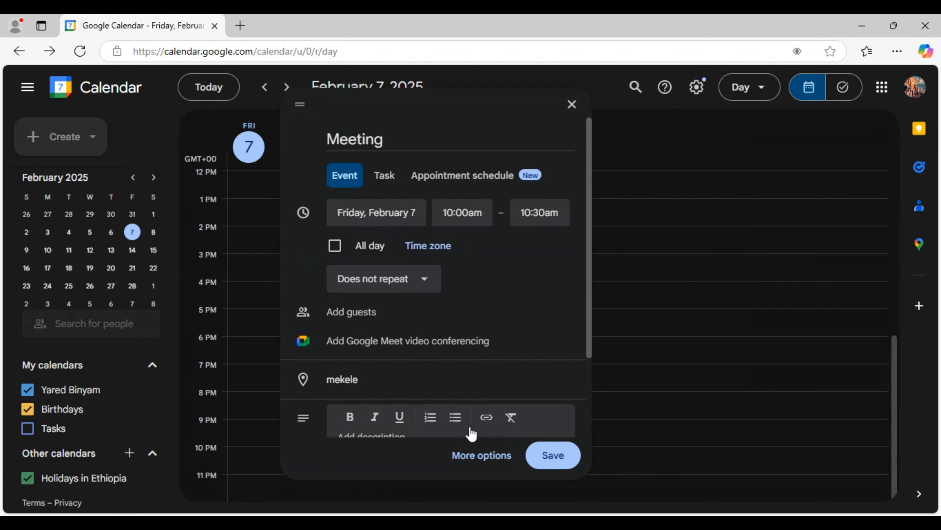
{"action": "scroll", "coordinate": [389, 419], "scroll_direction": "down", "scroll_amount": 3}
{"action": "left_click", "coordinate": [368, 415]}
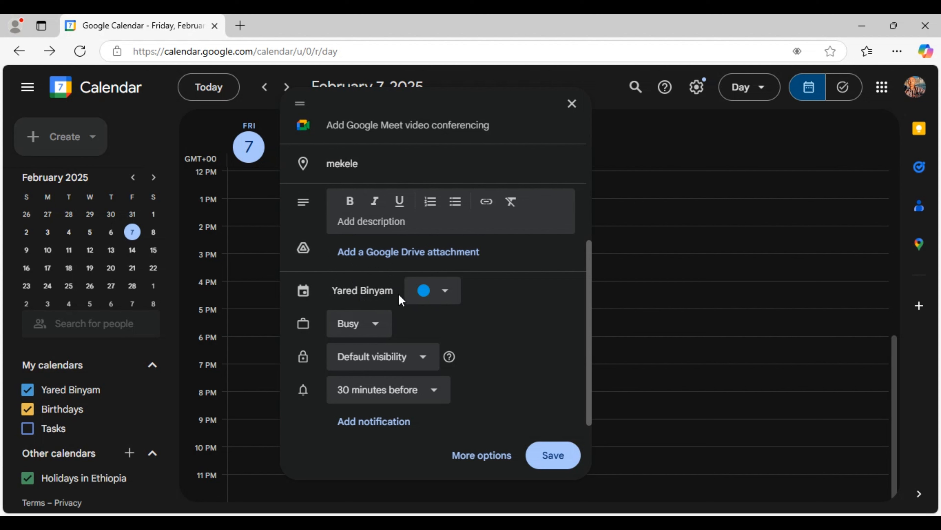
{"action": "left_click", "coordinate": [445, 291]}
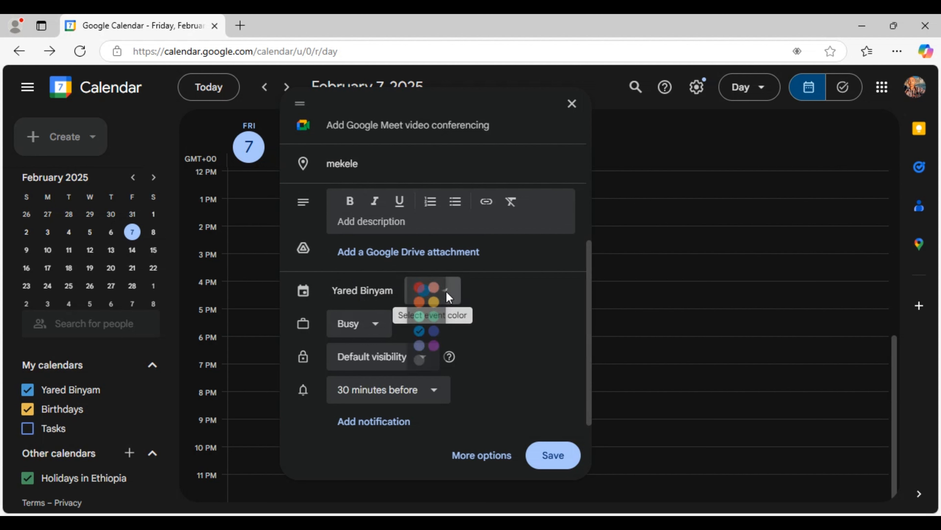
{"action": "left_click", "coordinate": [354, 290]}
Step: Review the Busy and Free availability options of the Meeting, and set its availability to Free
{"action": "left_click", "coordinate": [381, 324]}
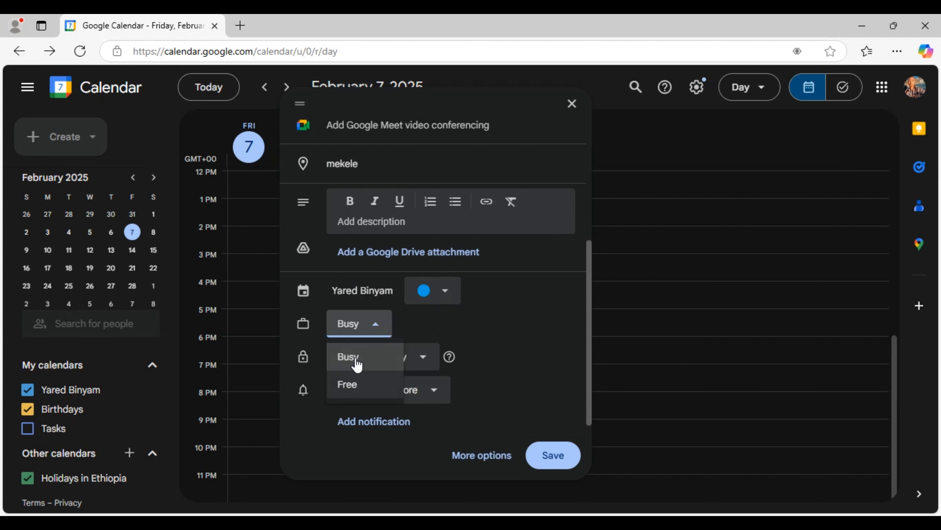
{"action": "left_click", "coordinate": [372, 325]}
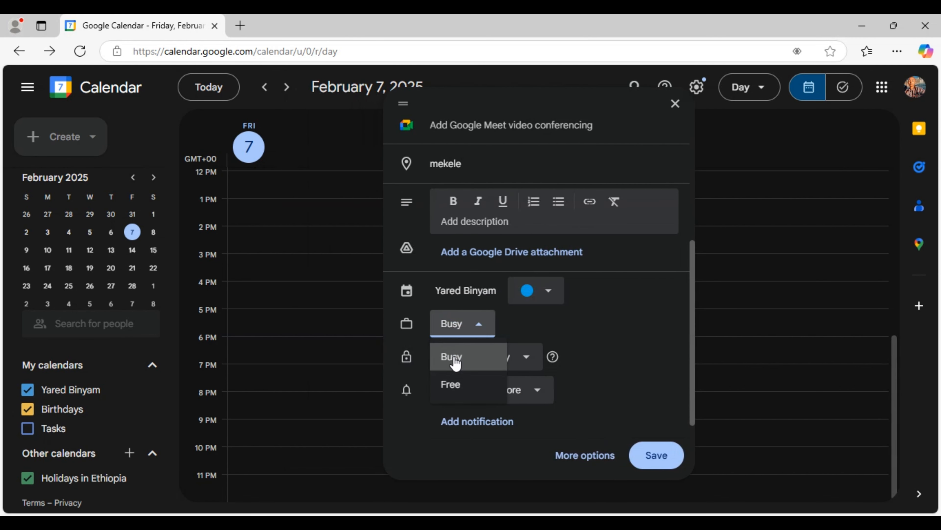
{"action": "left_click", "coordinate": [452, 383]}
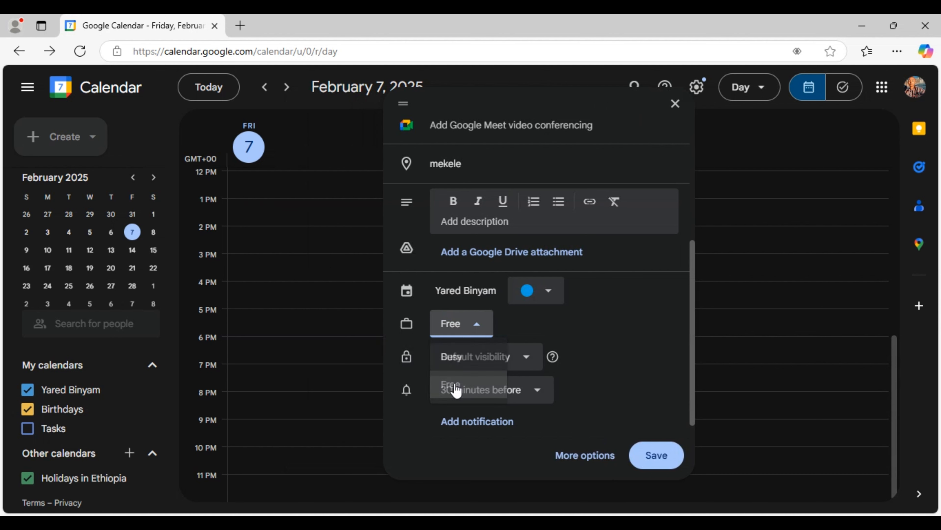
{"action": "left_click", "coordinate": [473, 333]}
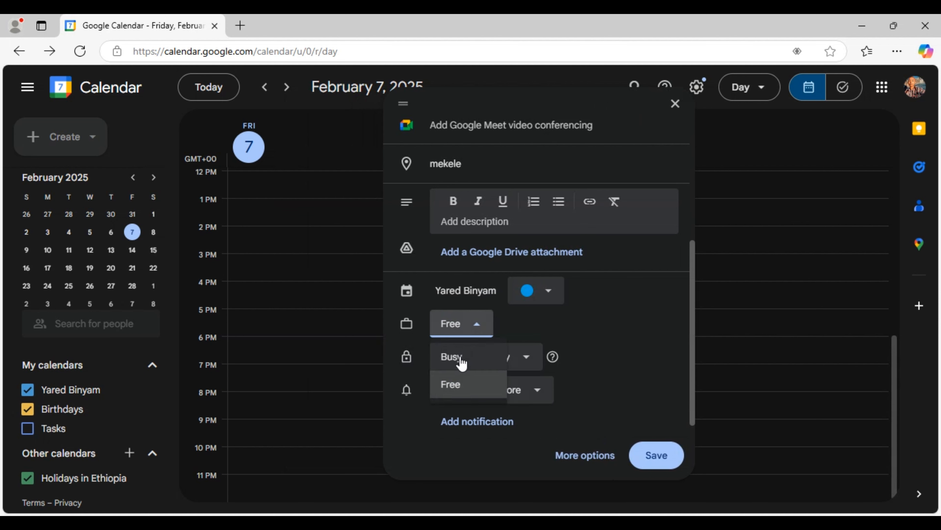
{"action": "left_click", "coordinate": [478, 330]}
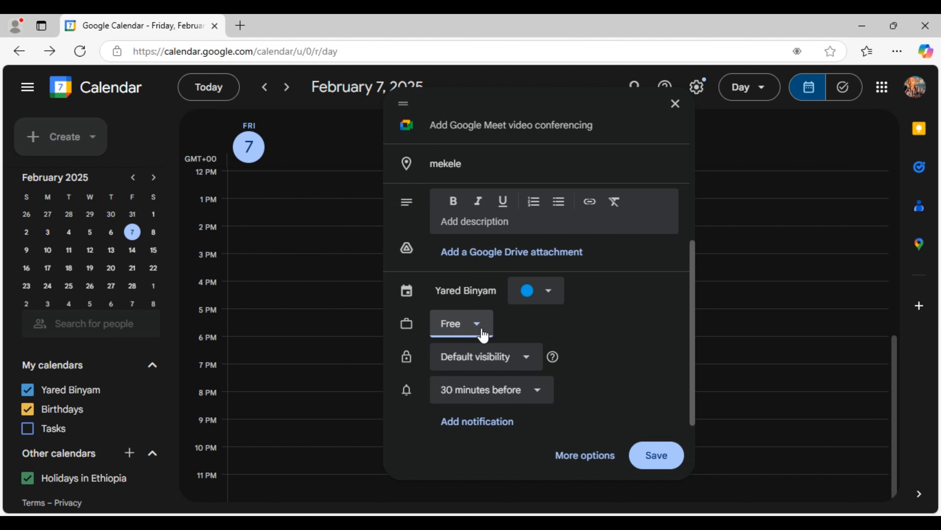
{"action": "left_click", "coordinate": [483, 336]}
{"action": "left_click", "coordinate": [486, 346]}
{"action": "left_click", "coordinate": [484, 333]}
{"action": "left_click", "coordinate": [460, 384]}
Step: Try the Public and Private visibility options for the Meeting, and restore Default visibility
{"action": "left_click", "coordinate": [519, 361]}
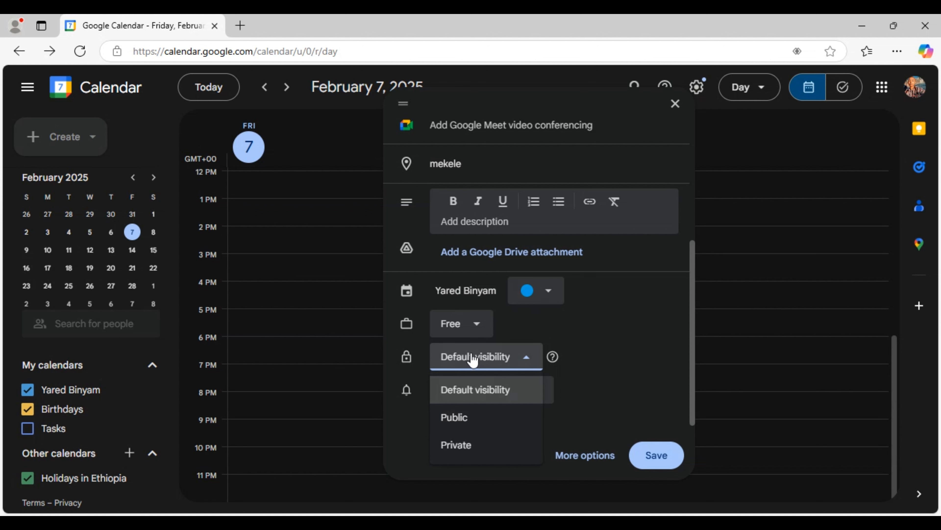
{"action": "left_click", "coordinate": [461, 418]}
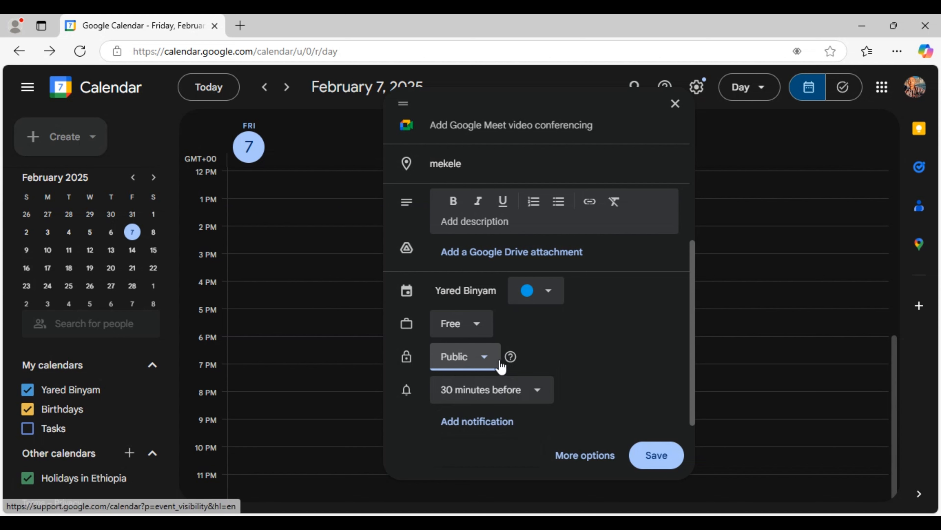
{"action": "left_click", "coordinate": [489, 362]}
{"action": "left_click", "coordinate": [465, 446]}
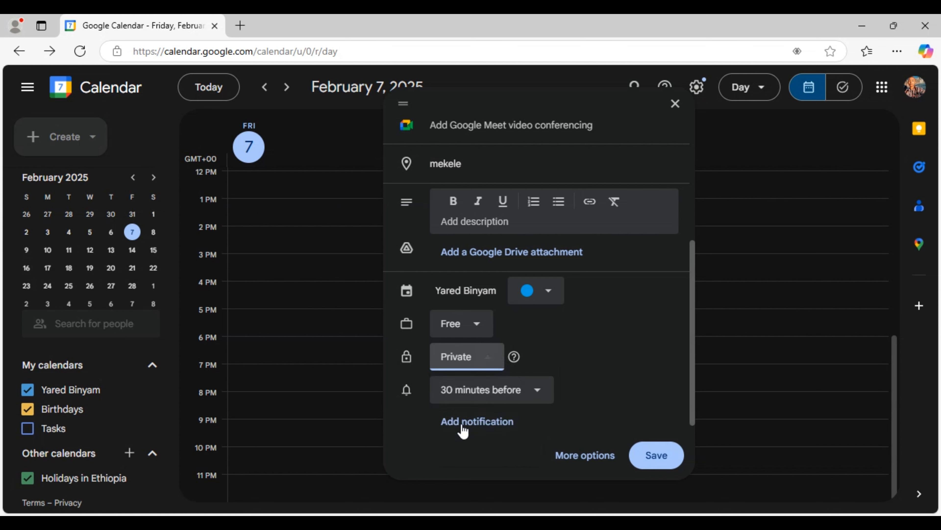
{"action": "left_click", "coordinate": [493, 362]}
{"action": "left_click", "coordinate": [475, 395]}
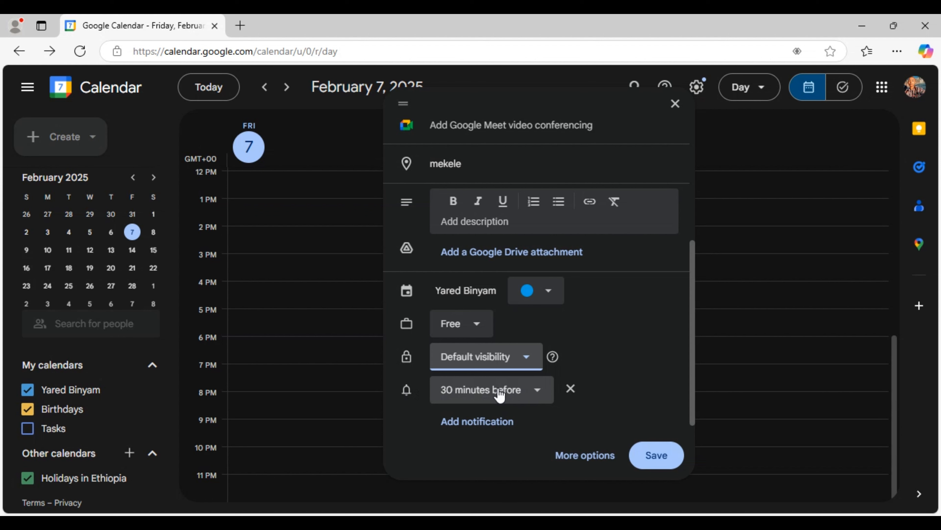
Step: View the Meeting's notification times and the custom notification settings, and cancel without changing the reminder
{"action": "left_click", "coordinate": [536, 393]}
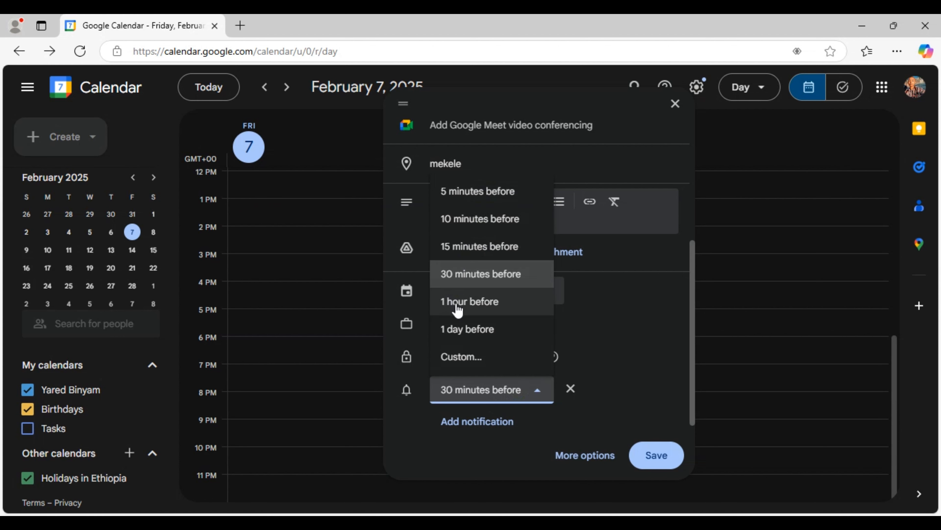
{"action": "left_click", "coordinate": [461, 360]}
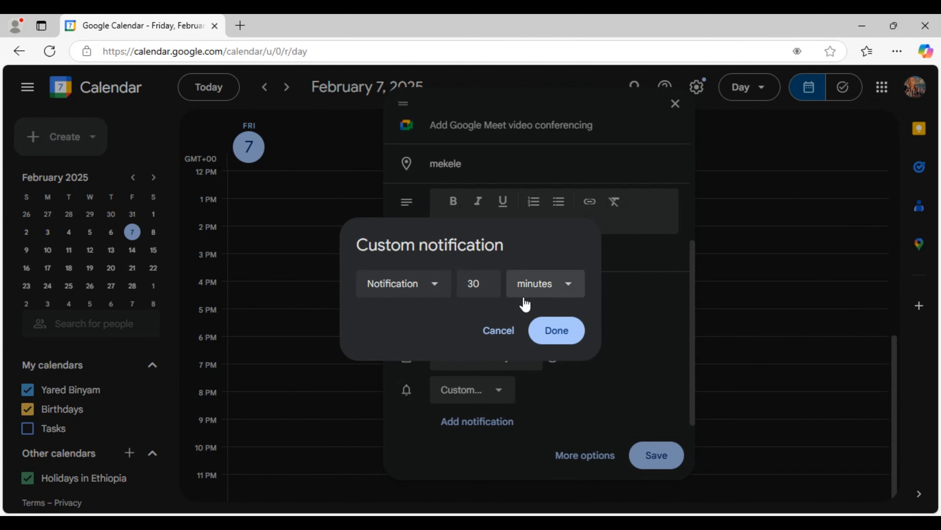
{"action": "left_click", "coordinate": [497, 329]}
Step: Review all the details entered for the Meeting, and save the event
{"action": "scroll", "coordinate": [591, 358], "scroll_direction": "up", "scroll_amount": 3}
{"action": "scroll", "coordinate": [592, 357], "scroll_direction": "down", "scroll_amount": 4}
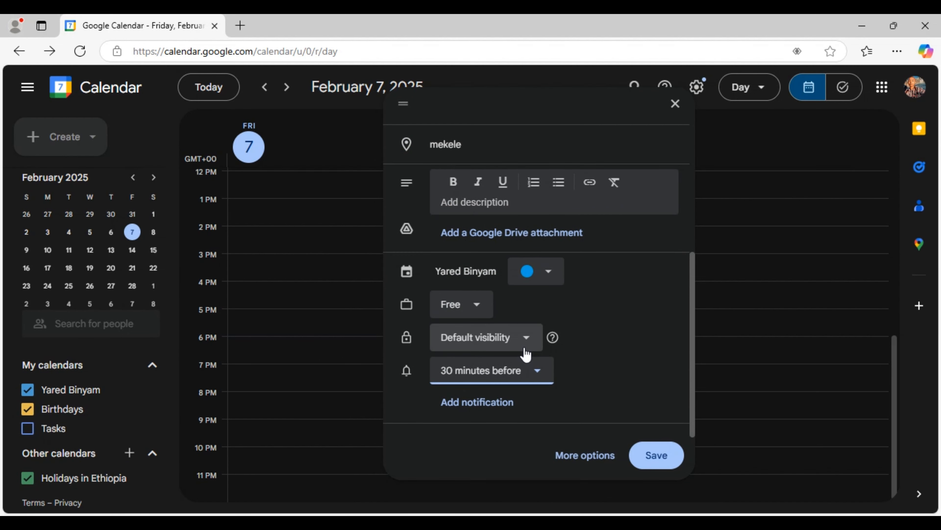
{"action": "scroll", "coordinate": [535, 389], "scroll_direction": "up", "scroll_amount": 6}
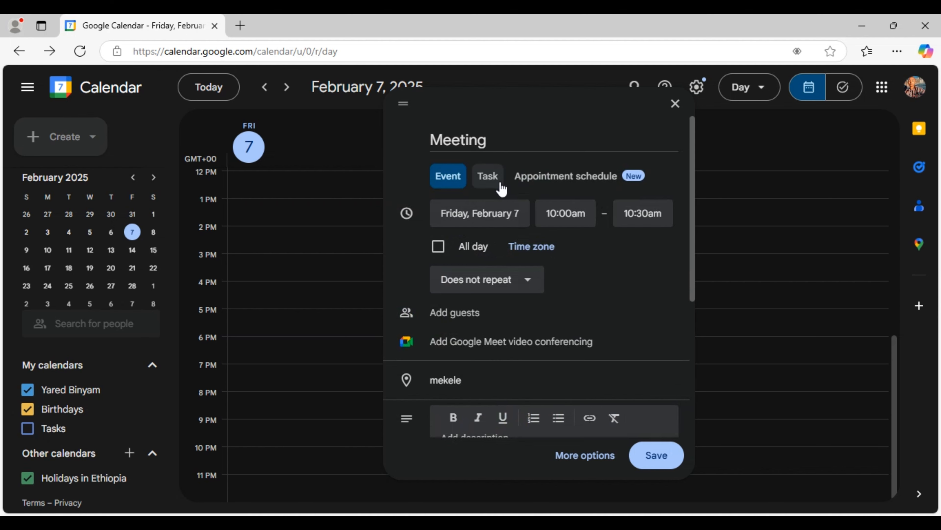
{"action": "scroll", "coordinate": [482, 311], "scroll_direction": "down", "scroll_amount": 5}
{"action": "scroll", "coordinate": [629, 417], "scroll_direction": "up", "scroll_amount": 5}
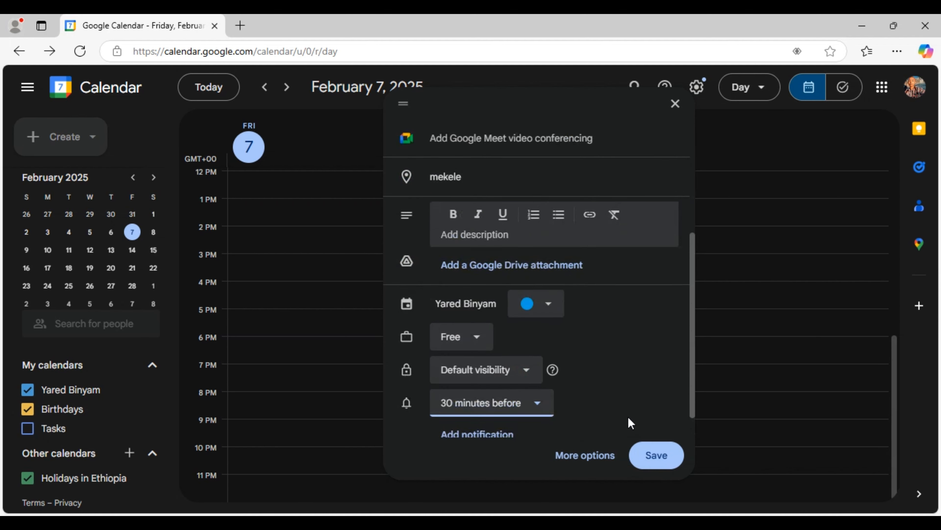
{"action": "left_click", "coordinate": [653, 455]}
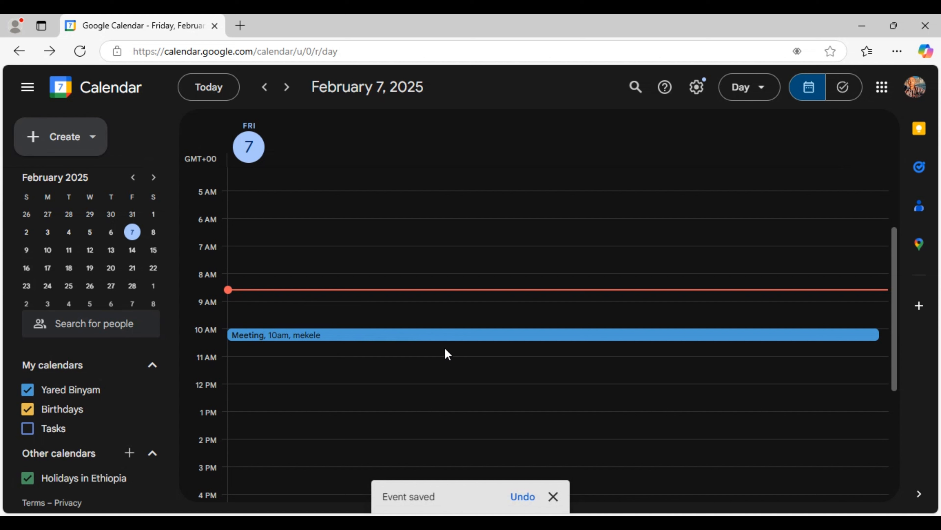
Step: Try other colors on the saved Meeting event, including light green, and color it light bluish purple
{"action": "right_click", "coordinate": [444, 335]}
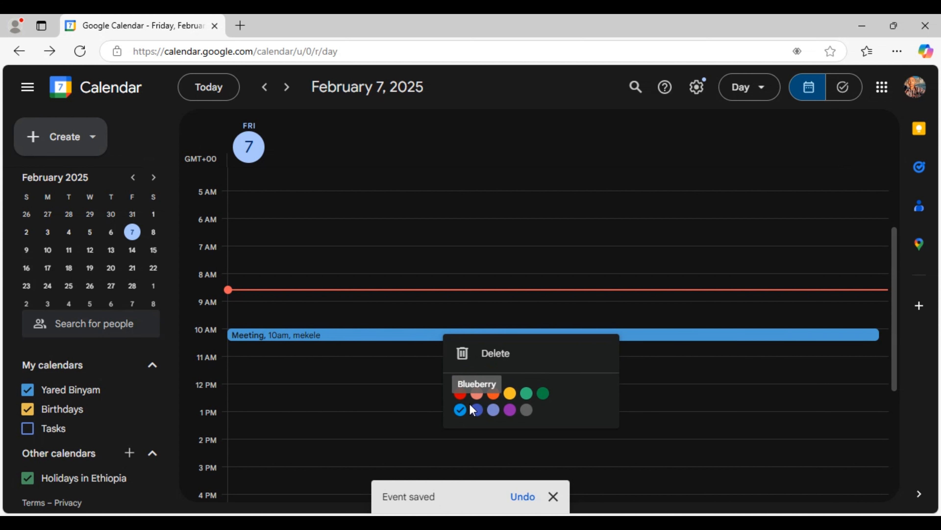
{"action": "left_click", "coordinate": [498, 393]}
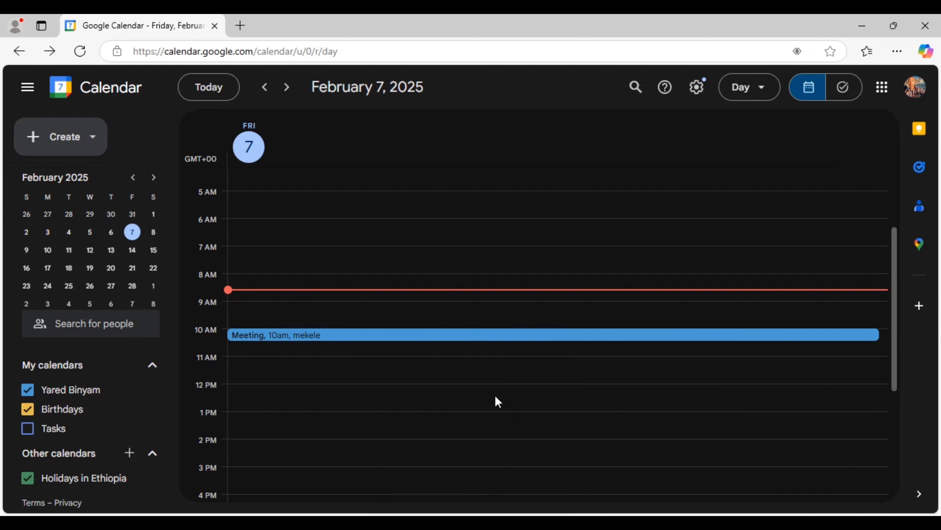
{"action": "right_click", "coordinate": [400, 339]}
{"action": "left_click", "coordinate": [480, 394]}
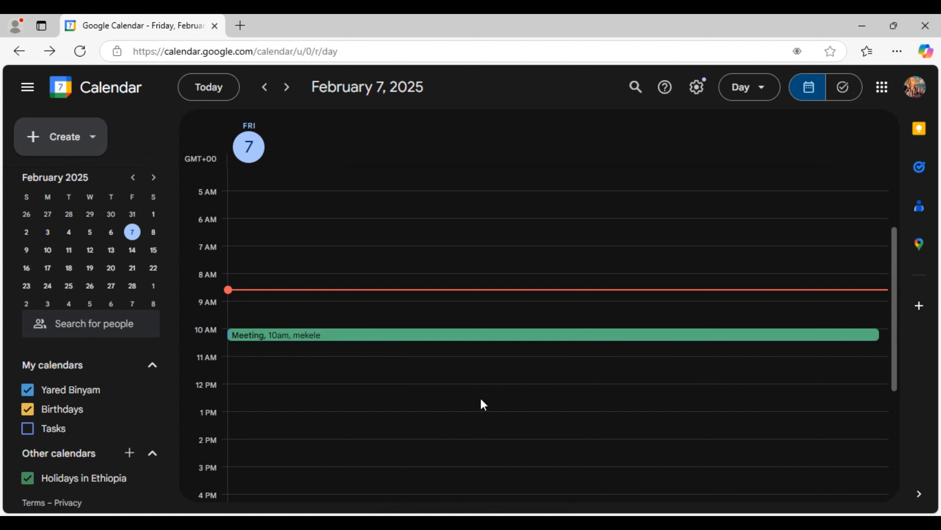
{"action": "right_click", "coordinate": [339, 335]}
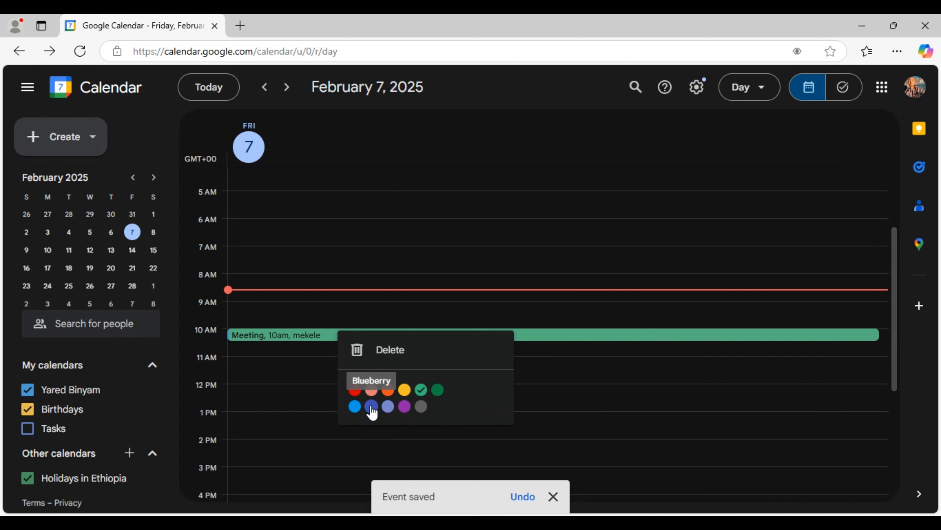
{"action": "left_click", "coordinate": [388, 407]}
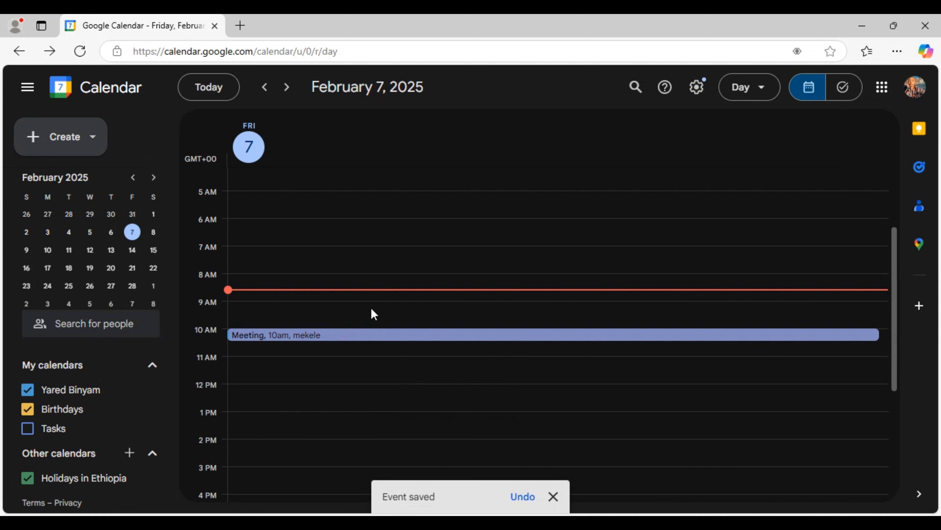
Step: Delete the Meeting event from February 7, and undo the deletion
{"action": "right_click", "coordinate": [374, 335]}
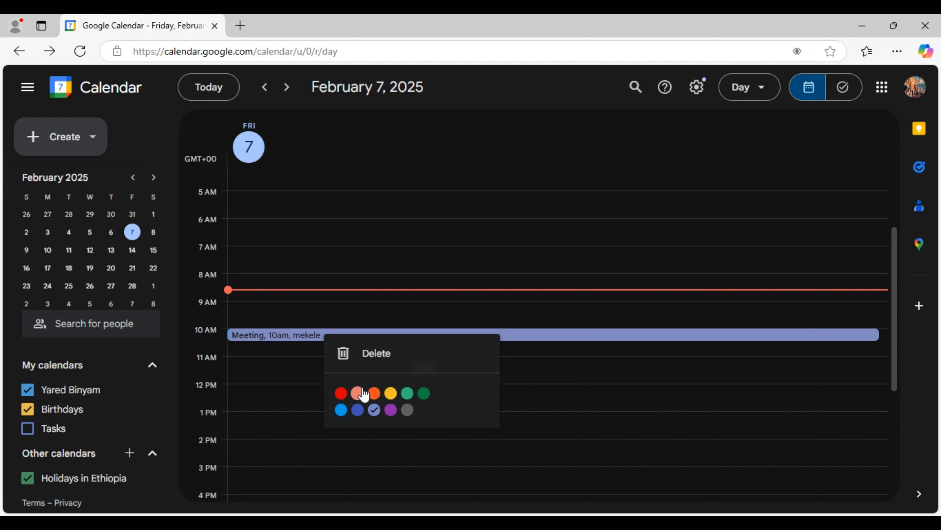
{"action": "left_click", "coordinate": [369, 355]}
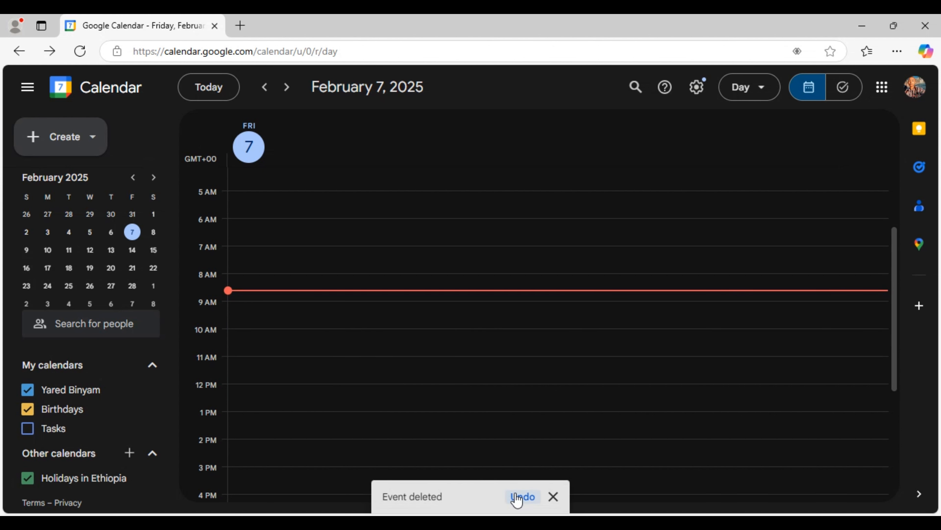
{"action": "left_click", "coordinate": [517, 499]}
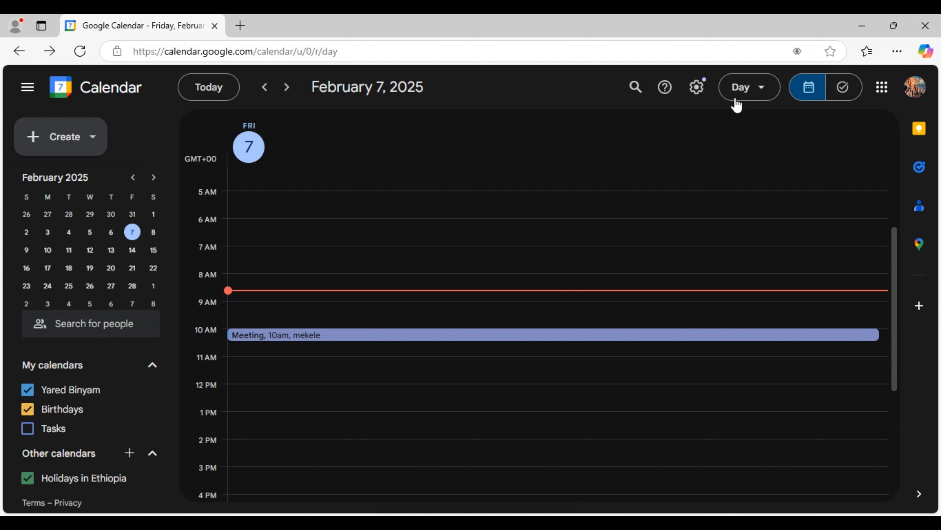
Step: Show the calendar in Week view, and switch it to Month view
{"action": "left_click", "coordinate": [760, 93]}
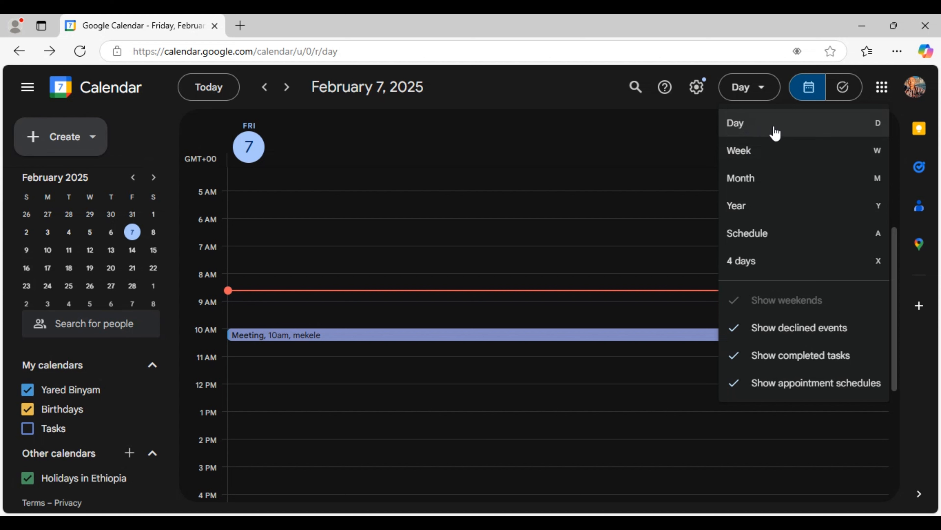
{"action": "left_click", "coordinate": [746, 151]}
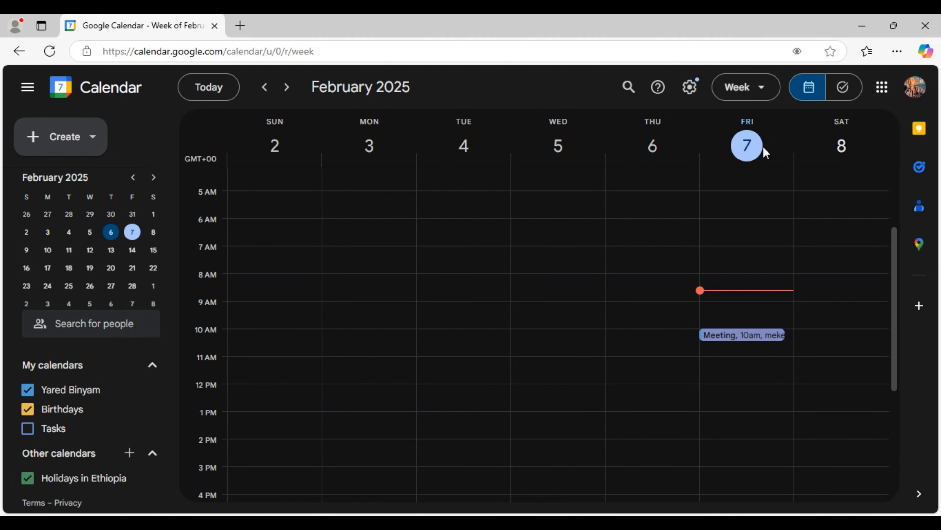
{"action": "left_click", "coordinate": [756, 93]}
{"action": "left_click", "coordinate": [746, 144]}
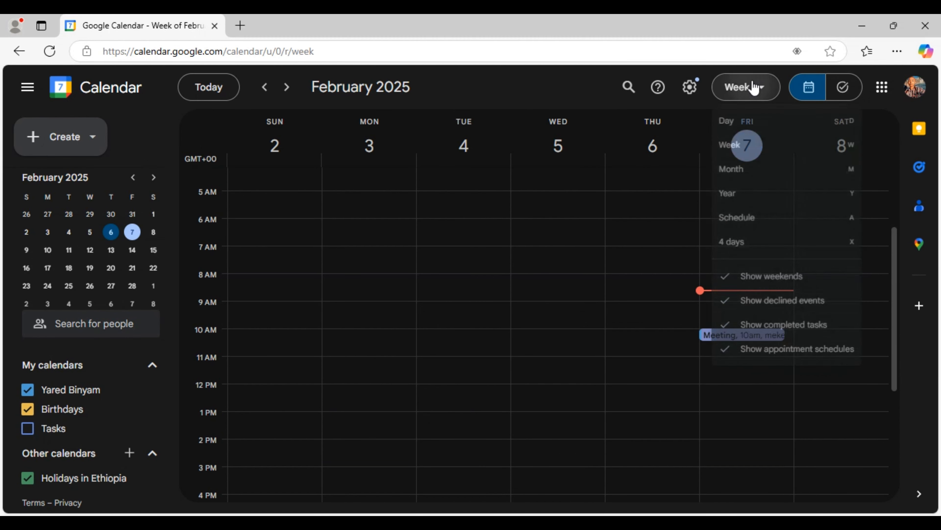
{"action": "left_click", "coordinate": [766, 98]}
{"action": "left_click", "coordinate": [750, 186]}
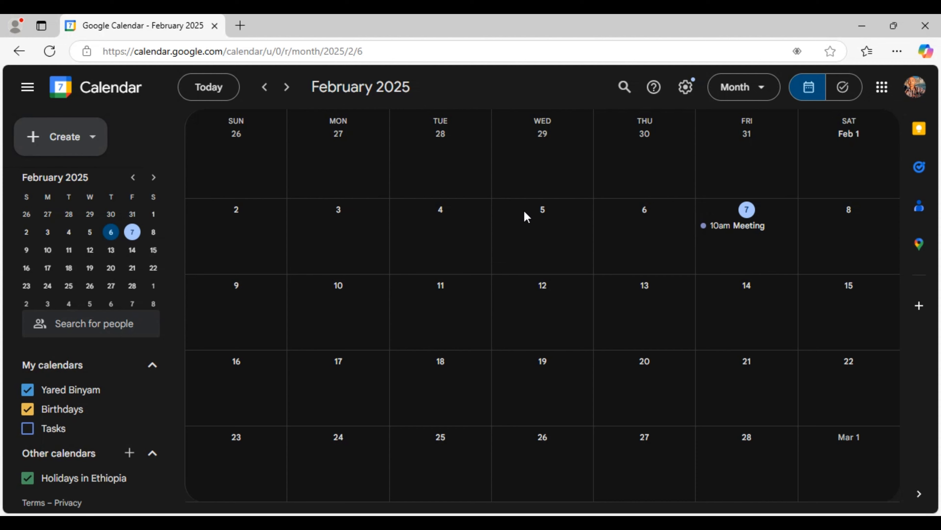
Step: Switch to Year view, check March 18 for events, and open February 7 as a day
{"action": "left_click", "coordinate": [761, 95]}
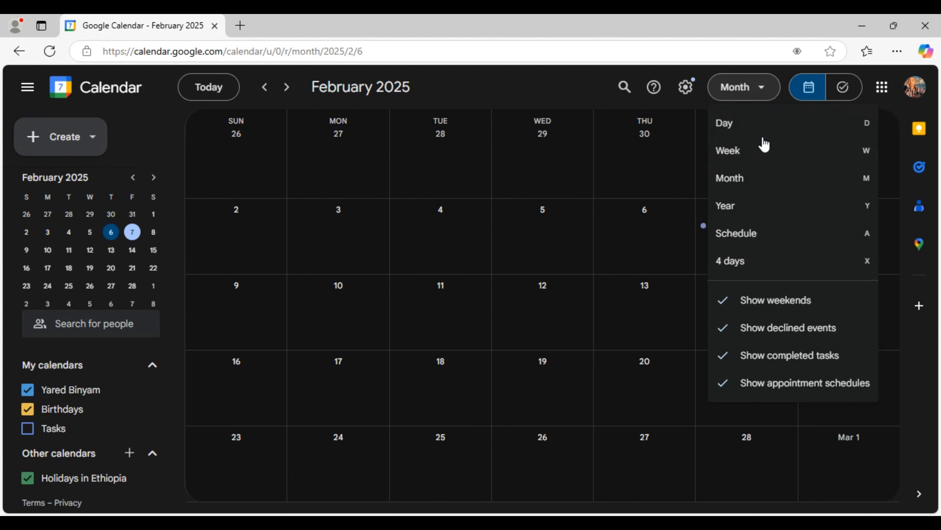
{"action": "left_click", "coordinate": [742, 210]}
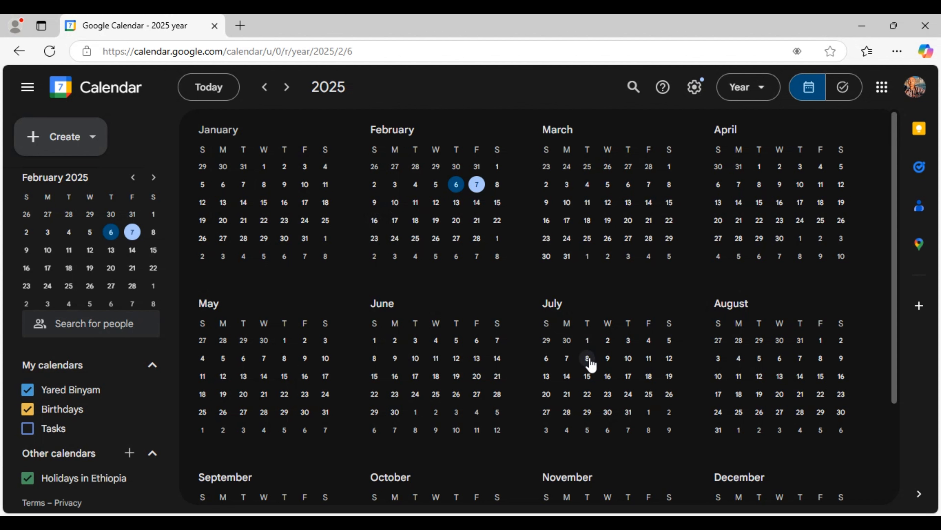
{"action": "left_click", "coordinate": [590, 224]}
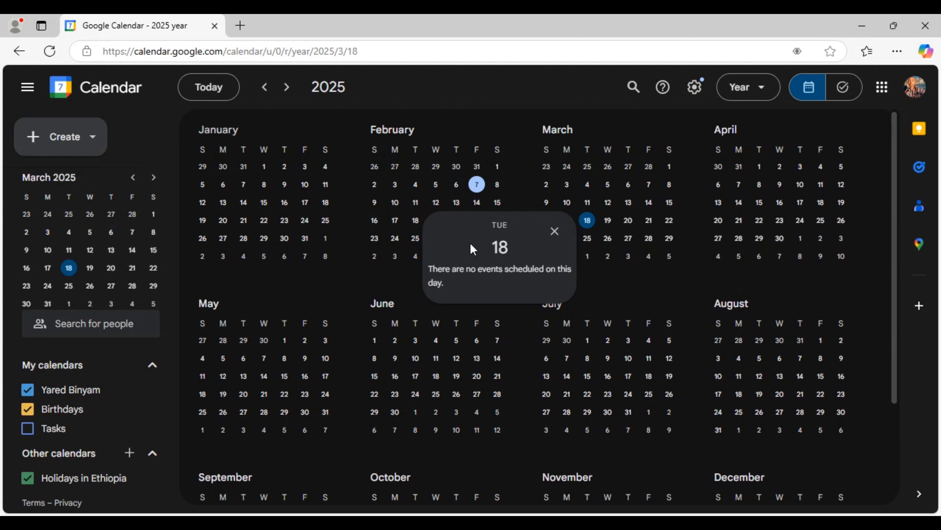
{"action": "left_click", "coordinate": [554, 231]}
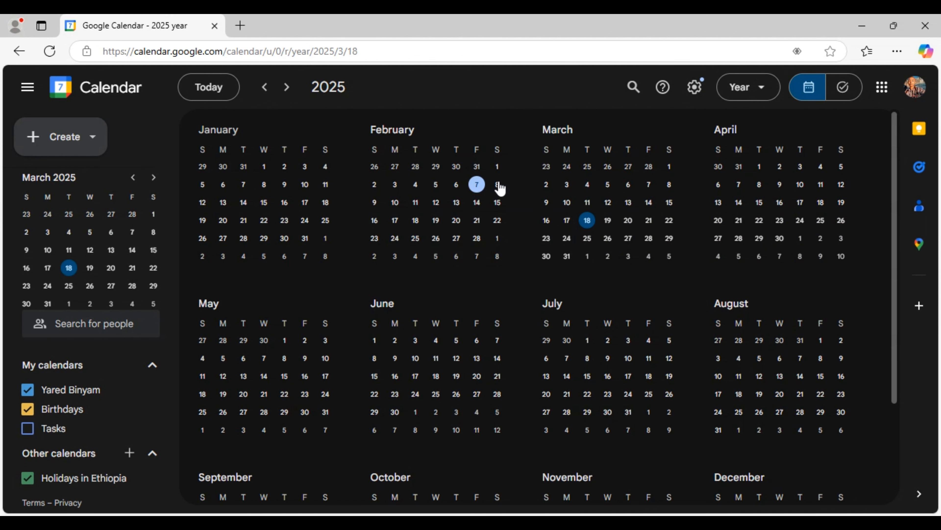
{"action": "double_click", "coordinate": [478, 185]}
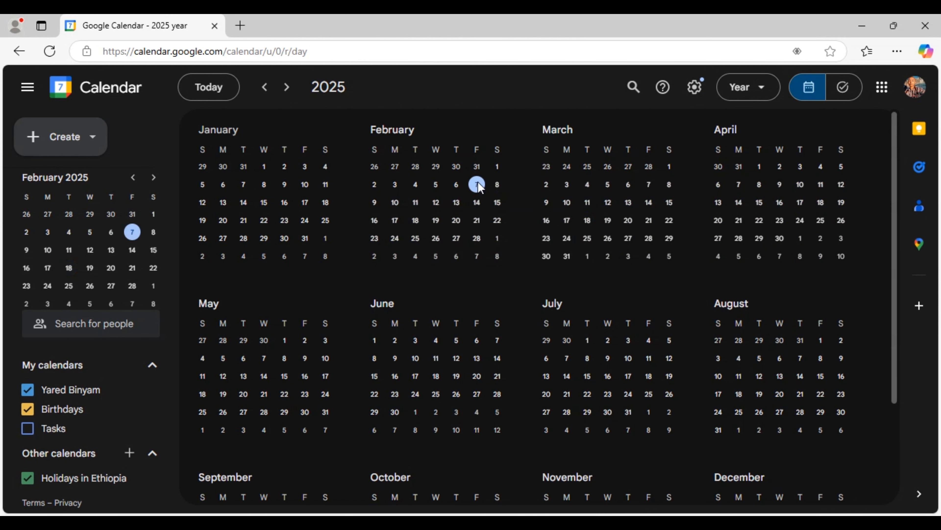
Step: Show the calendar in the 4 days view, and return to Day view
{"action": "left_click", "coordinate": [774, 90]}
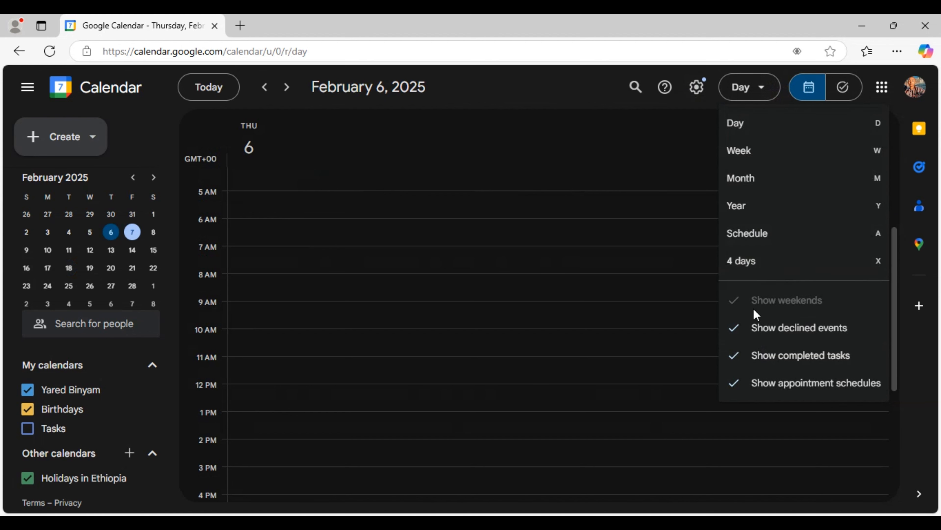
{"action": "left_click", "coordinate": [757, 265]}
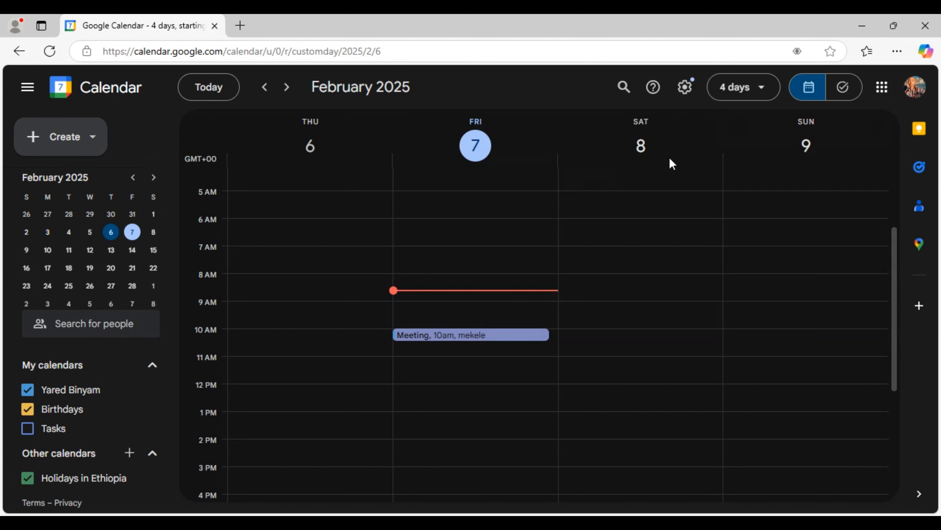
{"action": "key", "text": "d"}
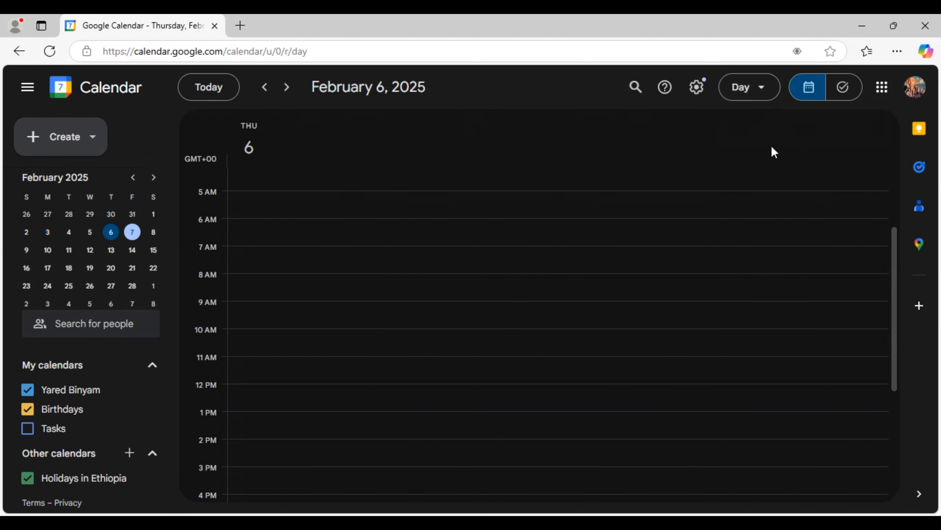
Step: Show the four weeks from February 7 through 28, and move the range to begin with the week of January 31
{"action": "left_click", "coordinate": [132, 237]}
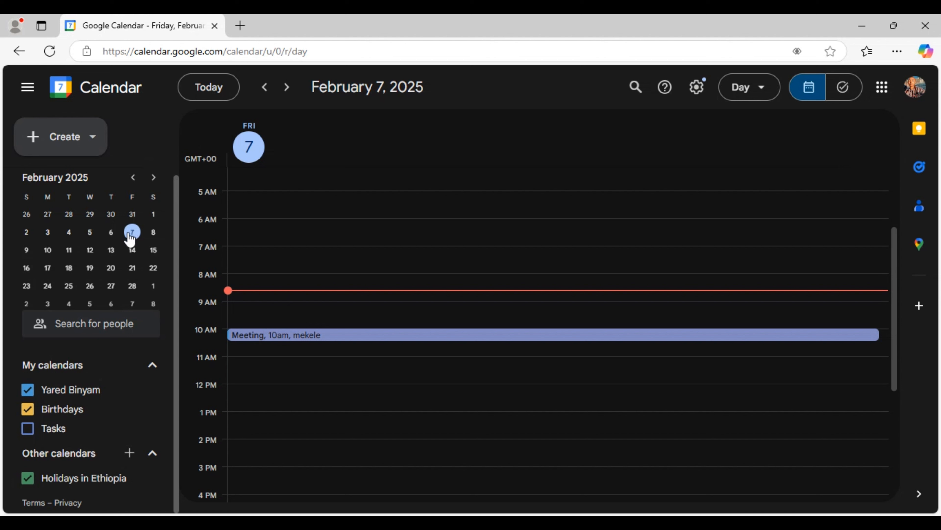
{"action": "left_click_drag", "start_coordinate": [131, 231], "coordinate": [130, 293]}
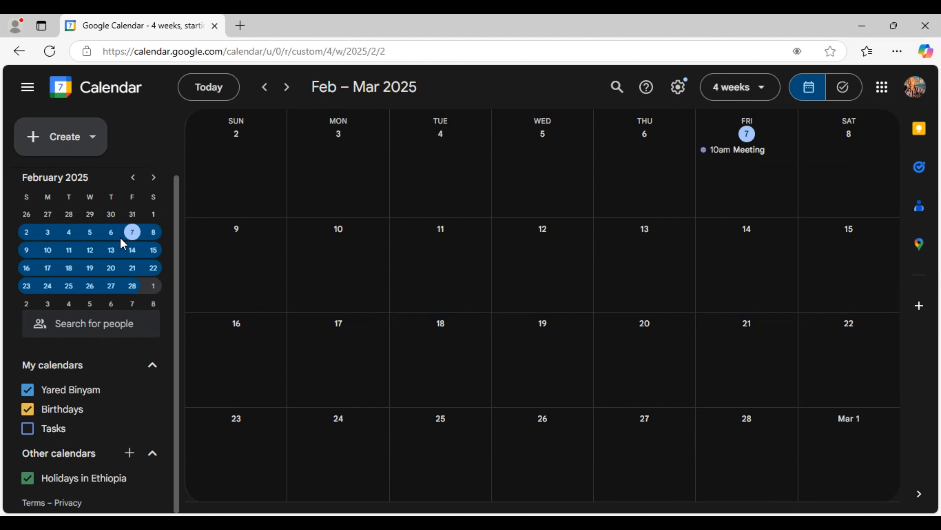
{"action": "left_click", "coordinate": [152, 233]}
{"action": "left_click", "coordinate": [129, 212]}
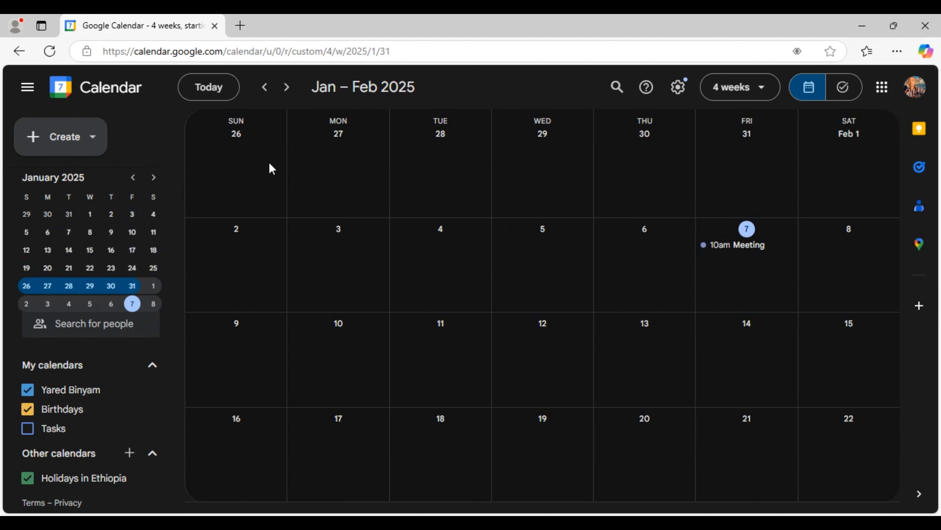
Step: Show February 6 and 7 in a 2 days view, and shift the range to start on February 7
{"action": "left_click", "coordinate": [218, 86]}
{"action": "left_click", "coordinate": [132, 233]}
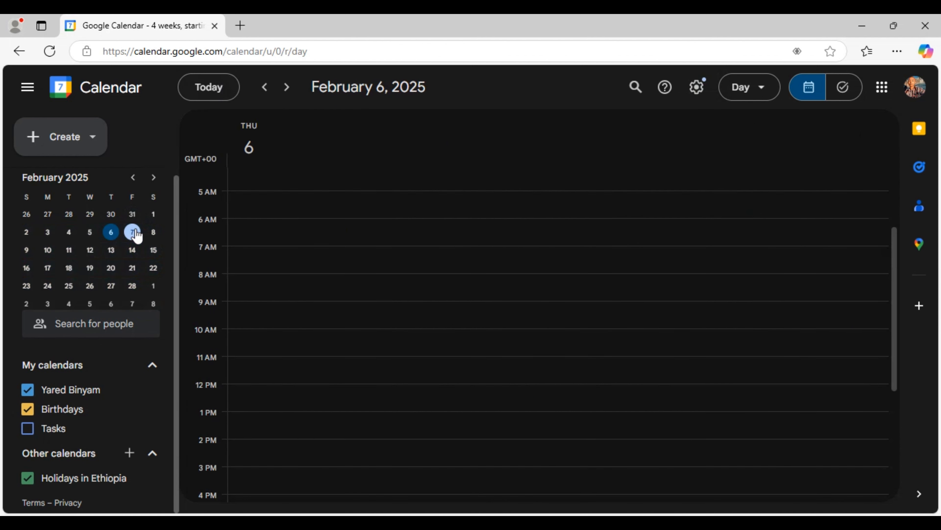
{"action": "left_click_drag", "start_coordinate": [145, 232], "coordinate": [147, 242]}
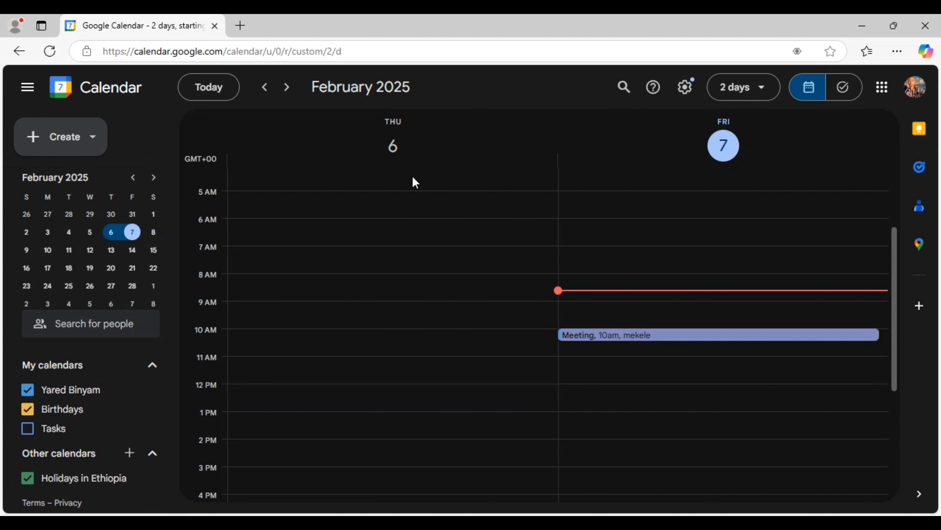
{"action": "left_click", "coordinate": [133, 233]}
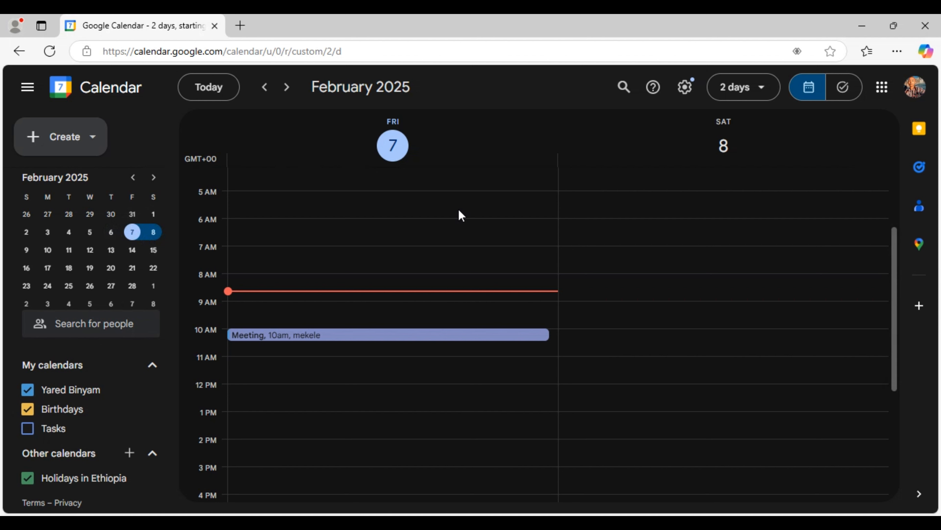
Step: Go to the date Feb 7, 2024 and view it as a single day, and return to today
{"action": "key", "text": "g"}
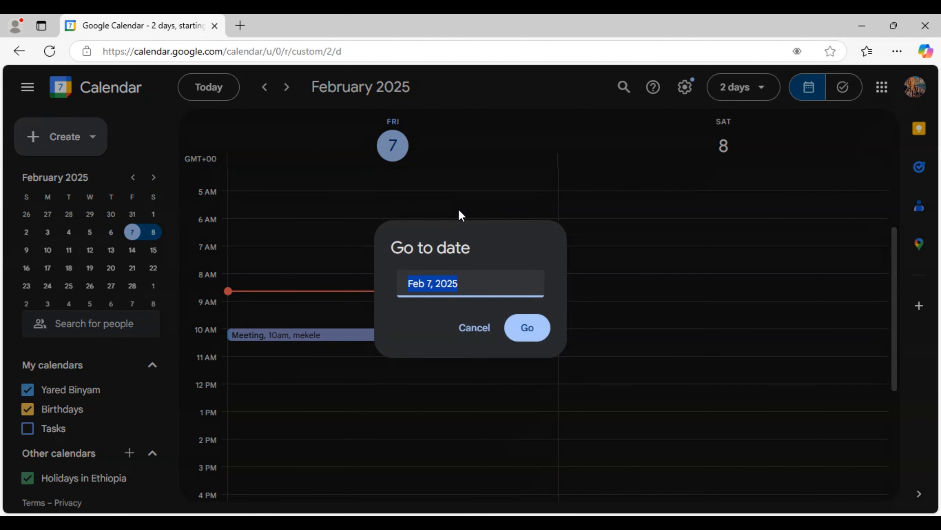
{"action": "left_click", "coordinate": [467, 283]}
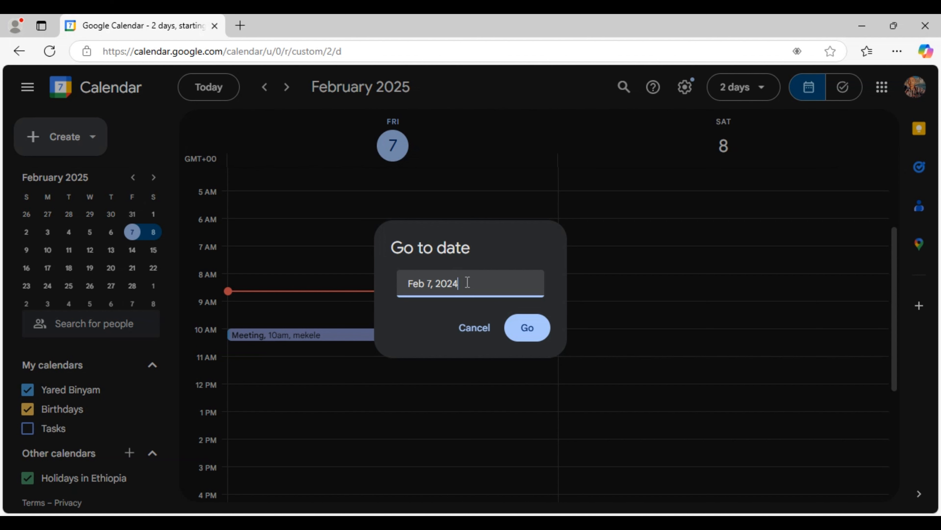
{"action": "key", "text": "Return"}
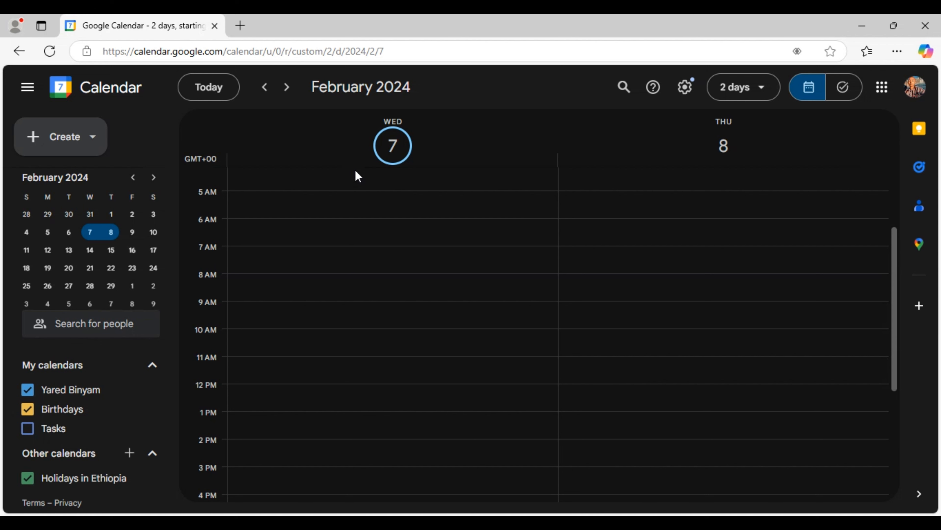
{"action": "left_click", "coordinate": [391, 145]}
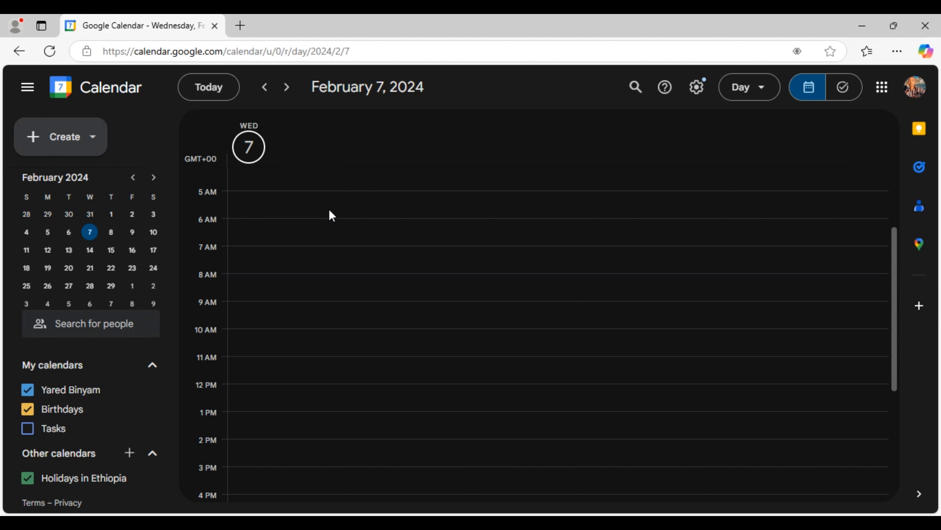
{"action": "left_click", "coordinate": [210, 95]}
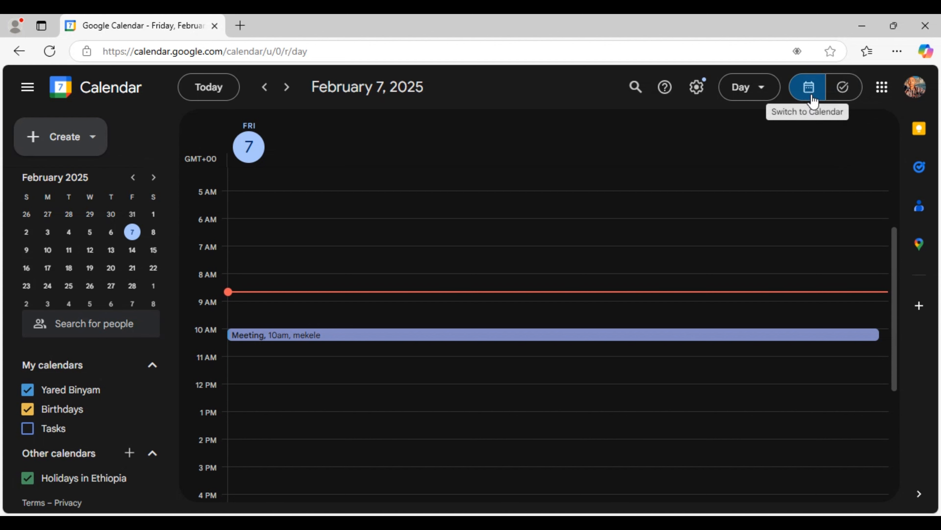
Step: Switch between the Tasks and Calendar pages, ending on the My Tasks list
{"action": "left_click", "coordinate": [848, 89]}
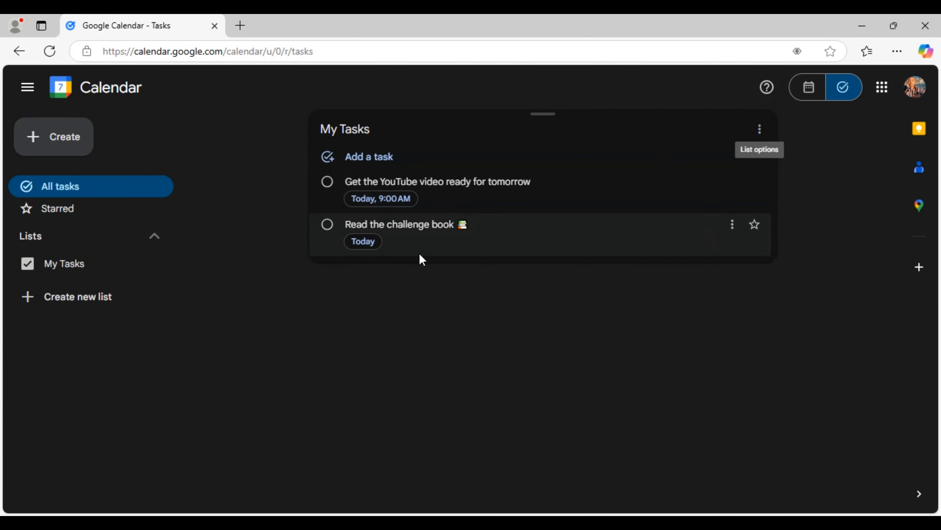
{"action": "left_click", "coordinate": [807, 93]}
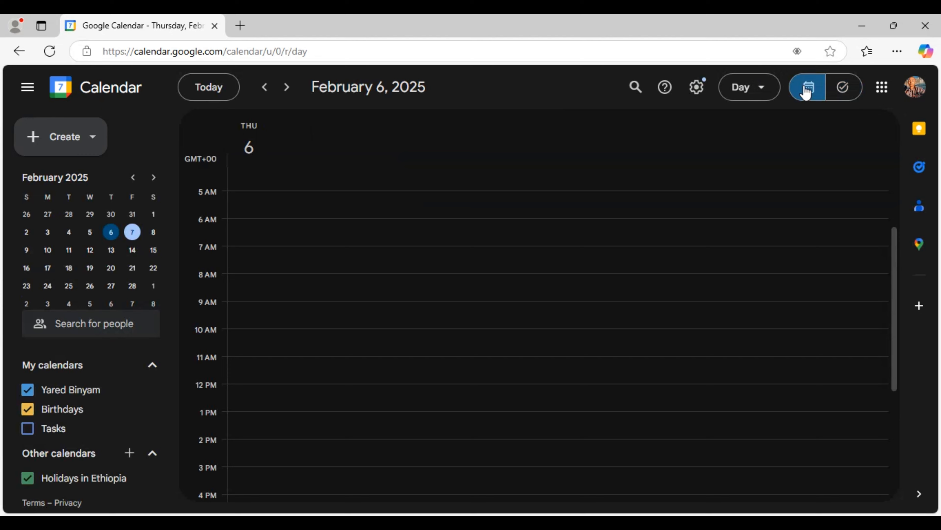
{"action": "left_click", "coordinate": [842, 87]}
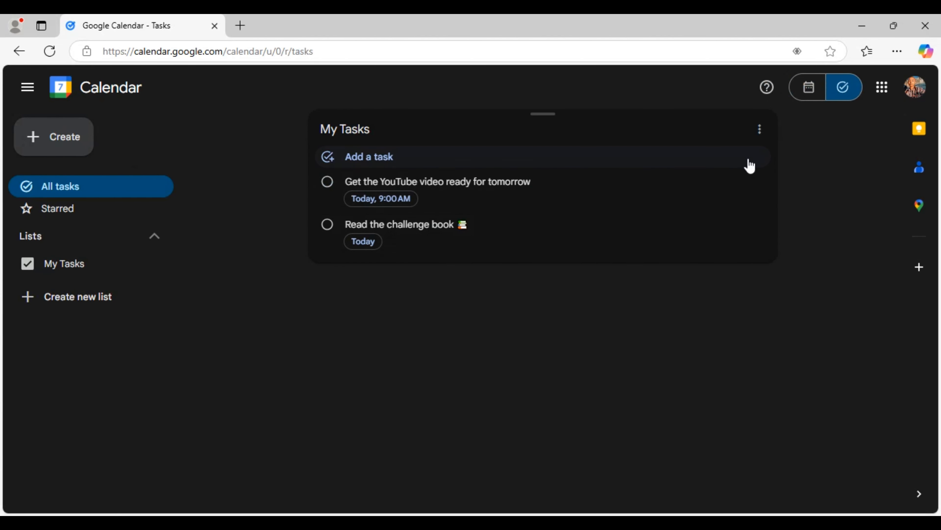
{"action": "left_click", "coordinate": [353, 160]}
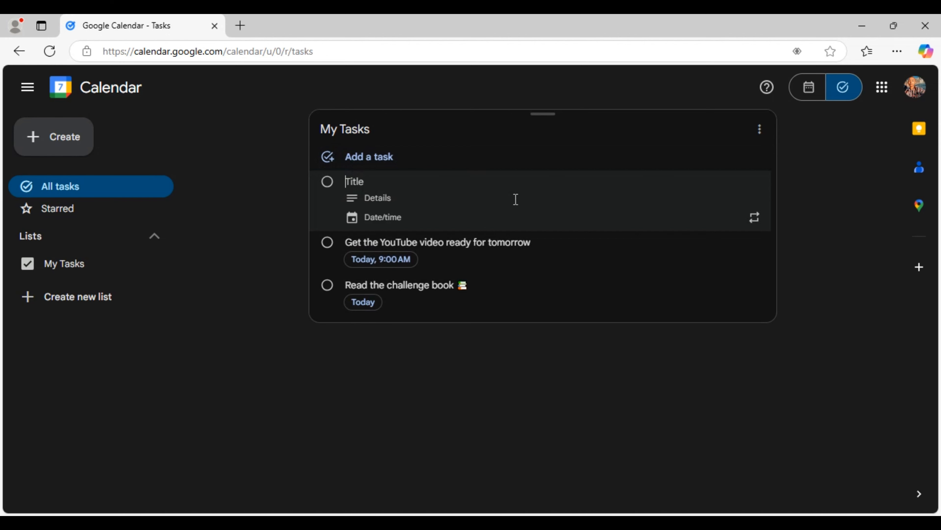
{"action": "type", "text": "t"}
{"action": "key", "text": "BackSpace"}
{"action": "left_click", "coordinate": [783, 163]}
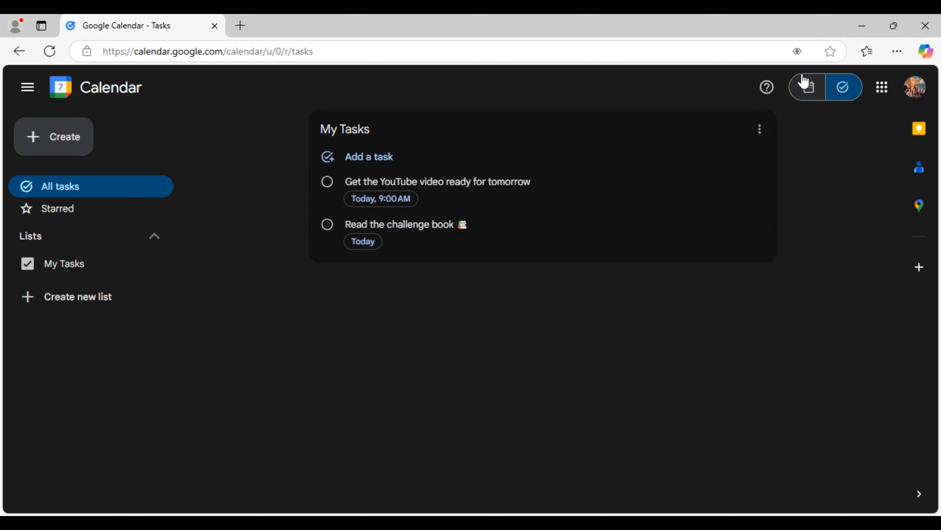
Step: Return to the calendar page, and collapse and expand the main menu
{"action": "left_click", "coordinate": [801, 93]}
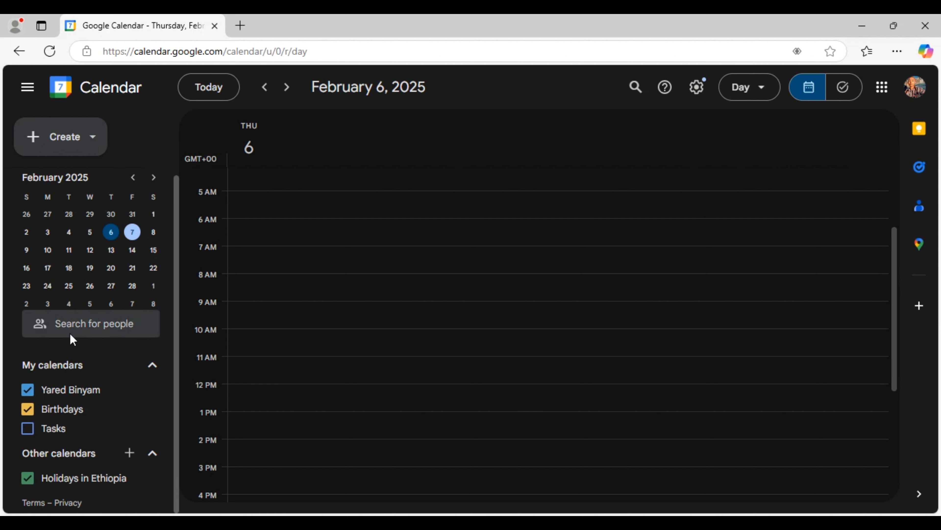
{"action": "left_click", "coordinate": [27, 92]}
{"action": "left_click", "coordinate": [28, 92]}
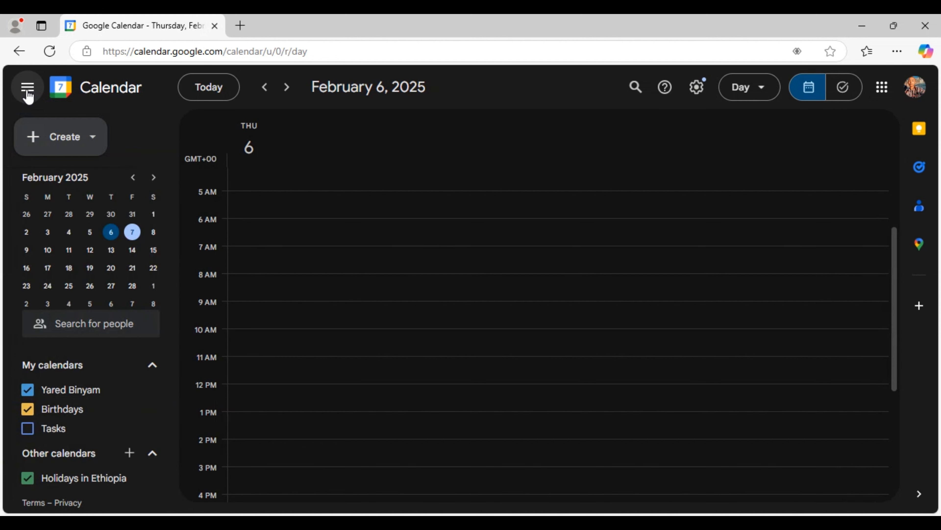
{"action": "left_click", "coordinate": [28, 93]}
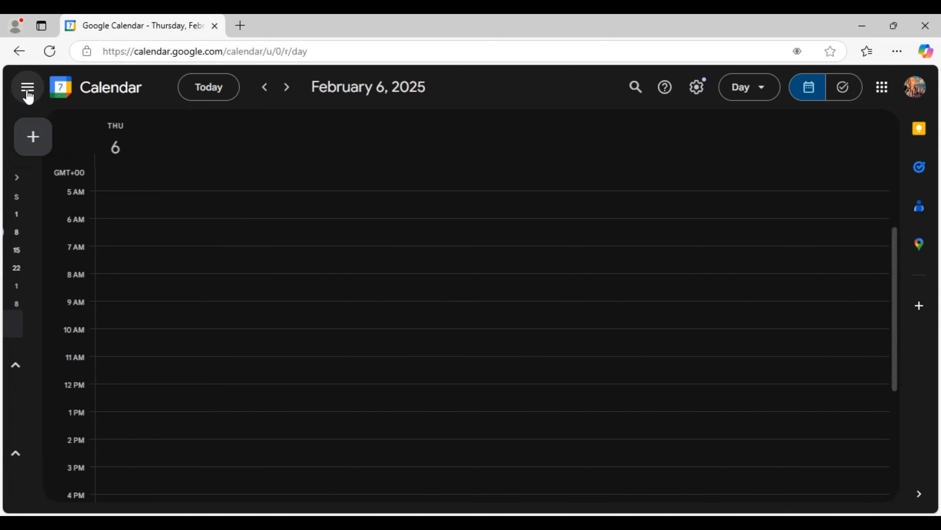
{"action": "left_click", "coordinate": [27, 92]}
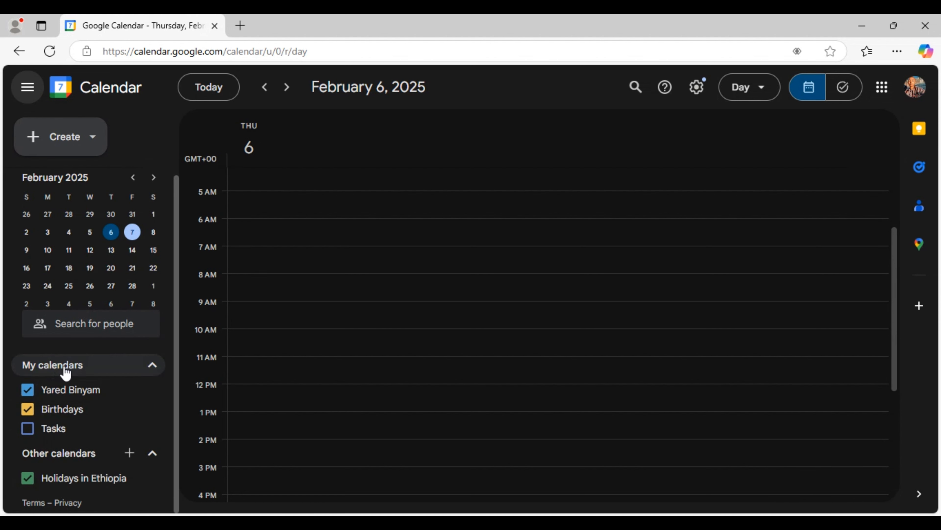
Step: Collapse and expand My calendars, and view the display, sharing and color options of the account owner's calendar
{"action": "left_click", "coordinate": [152, 367]}
{"action": "left_click", "coordinate": [150, 373]}
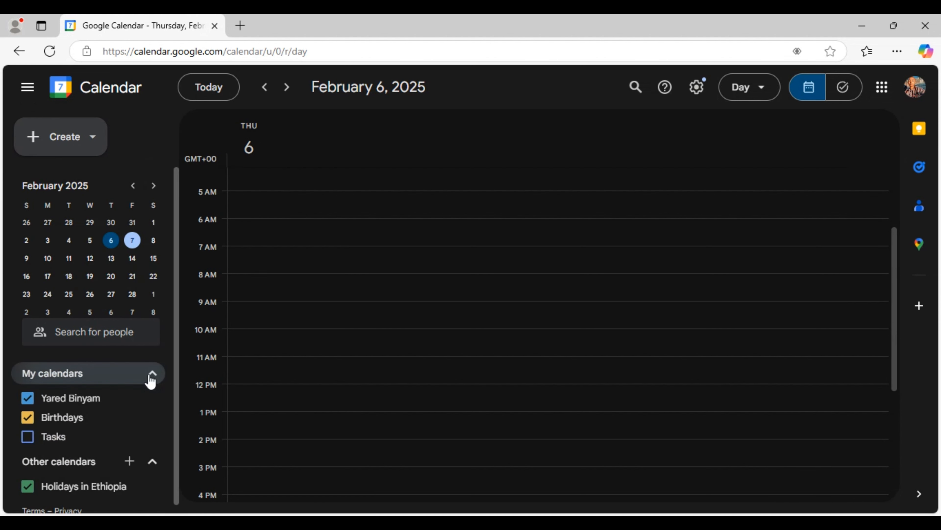
{"action": "scroll", "coordinate": [78, 399], "scroll_direction": "down", "scroll_amount": 1}
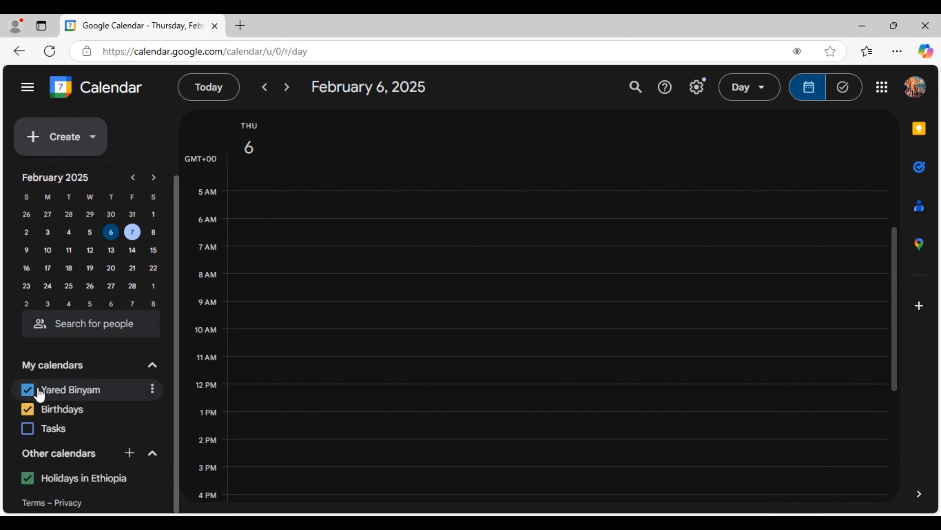
{"action": "left_click", "coordinate": [151, 390]}
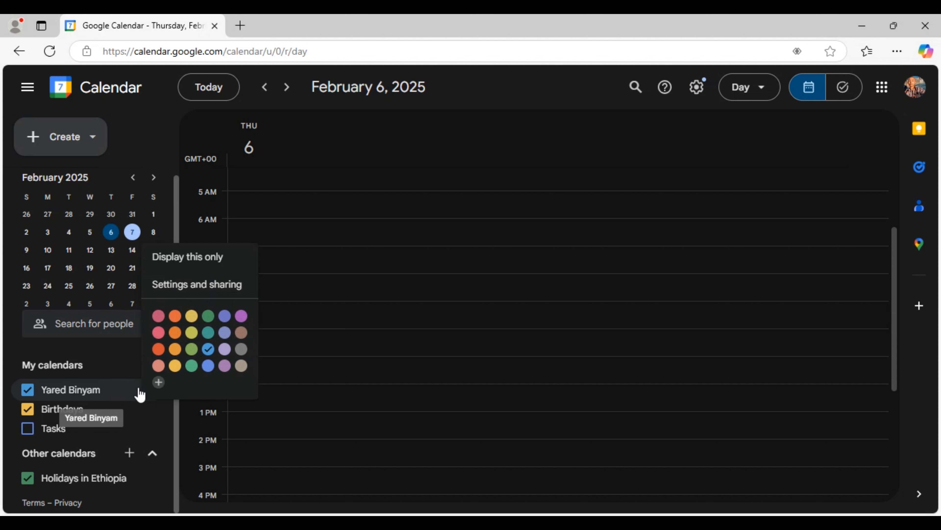
Step: Change the Birthdays calendar's color to orange-red, and set it back to yellow
{"action": "left_click", "coordinate": [150, 408]}
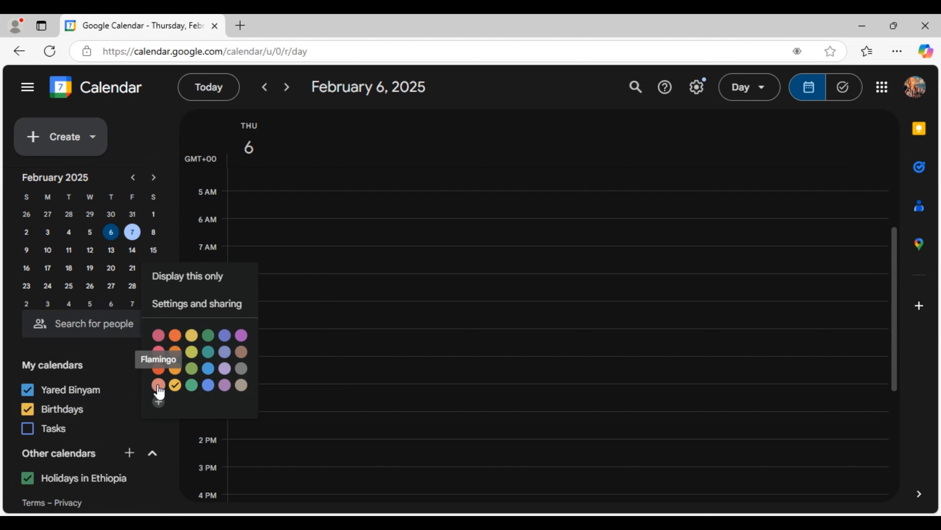
{"action": "left_click", "coordinate": [158, 369]}
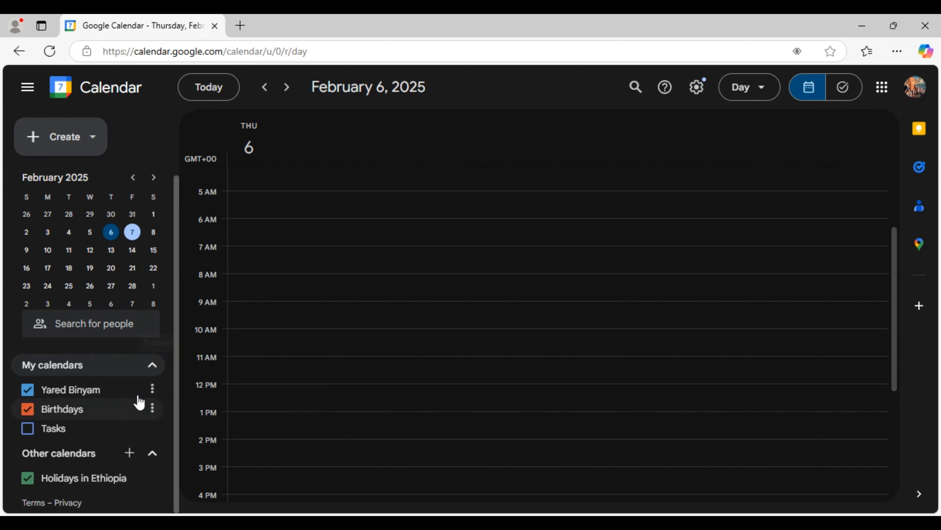
{"action": "left_click", "coordinate": [153, 407]}
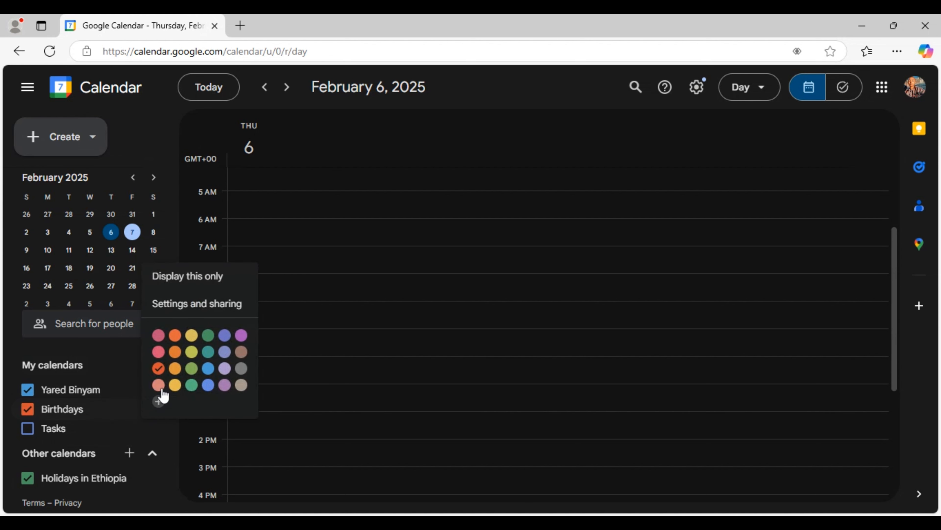
{"action": "left_click", "coordinate": [177, 388]}
{"action": "left_click", "coordinate": [152, 409]}
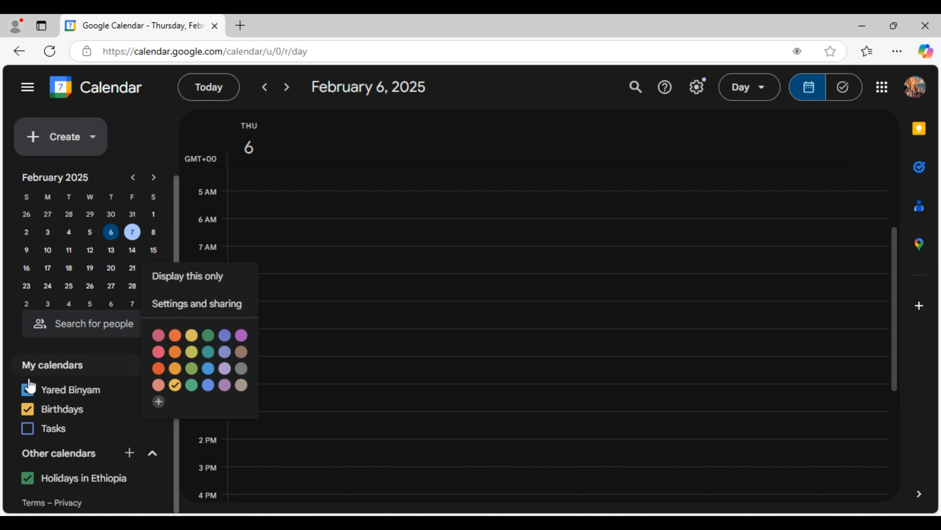
Step: View the Tasks calendar's options, and display its tasks on February 6 before hiding them again
{"action": "left_click", "coordinate": [152, 428]}
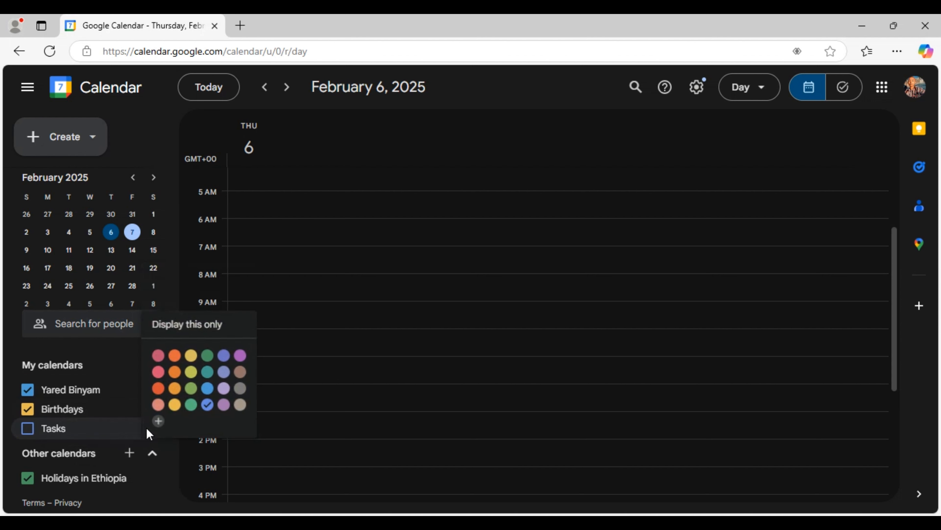
{"action": "left_click", "coordinate": [29, 431]}
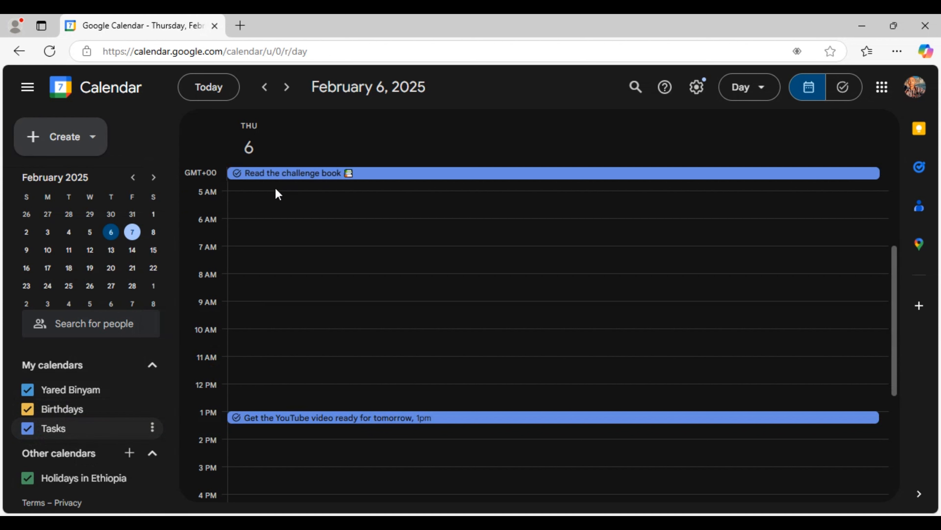
{"action": "left_click", "coordinate": [28, 431]}
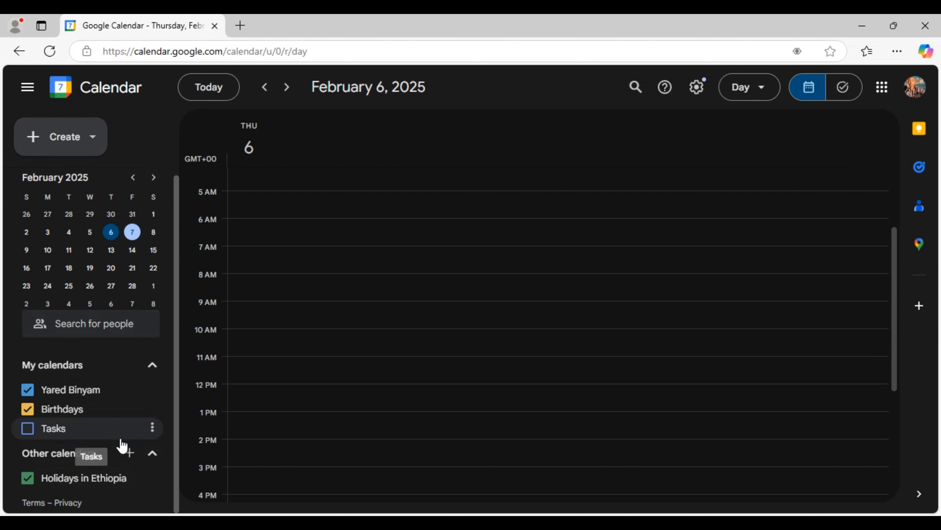
Step: View the choices for creating an event, task or appointment schedule, and show February 7 in the calendar
{"action": "left_click", "coordinate": [92, 137]}
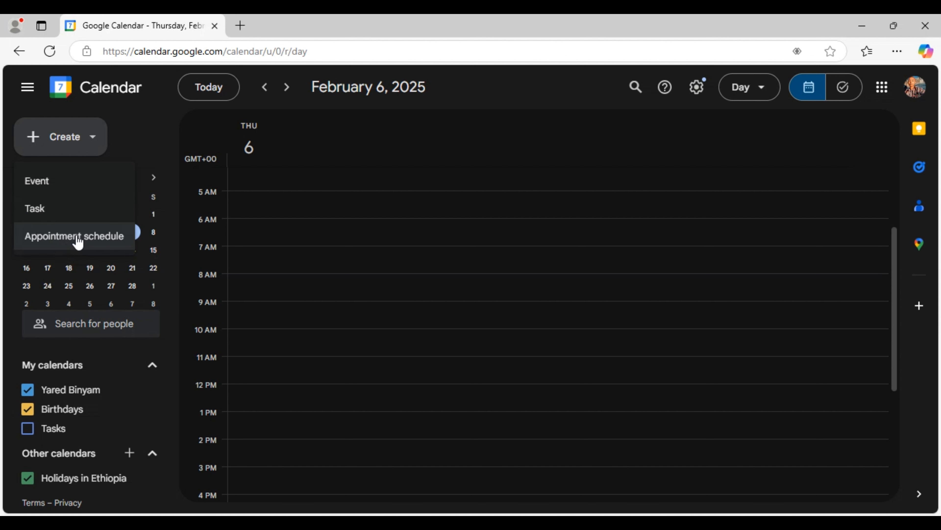
{"action": "left_click", "coordinate": [111, 238]}
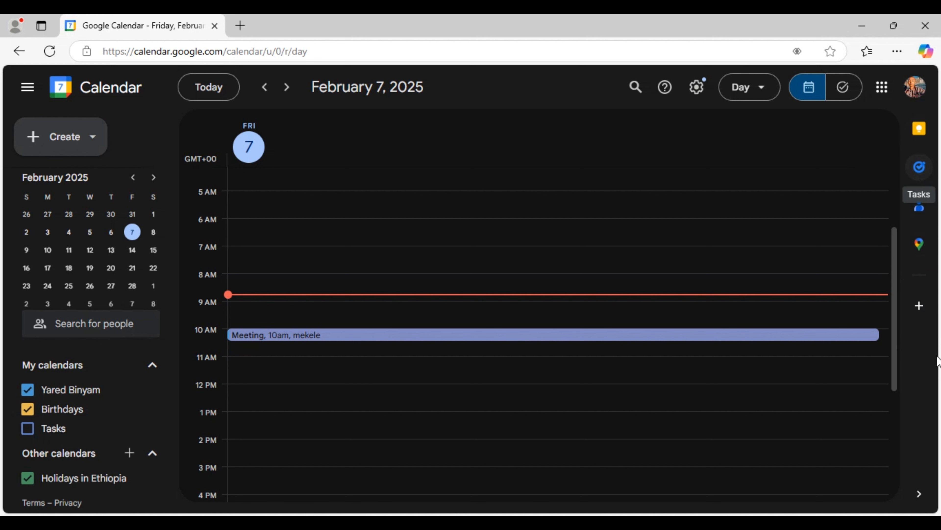
Step: Hide the app side panel and the main menu to widen the day view, and show both again
{"action": "left_click", "coordinate": [921, 494]}
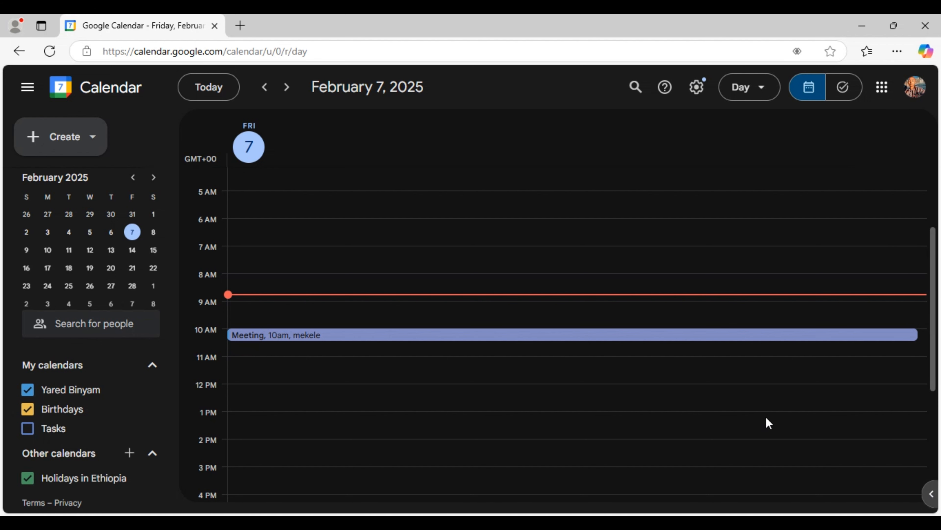
{"action": "left_click", "coordinate": [25, 87]}
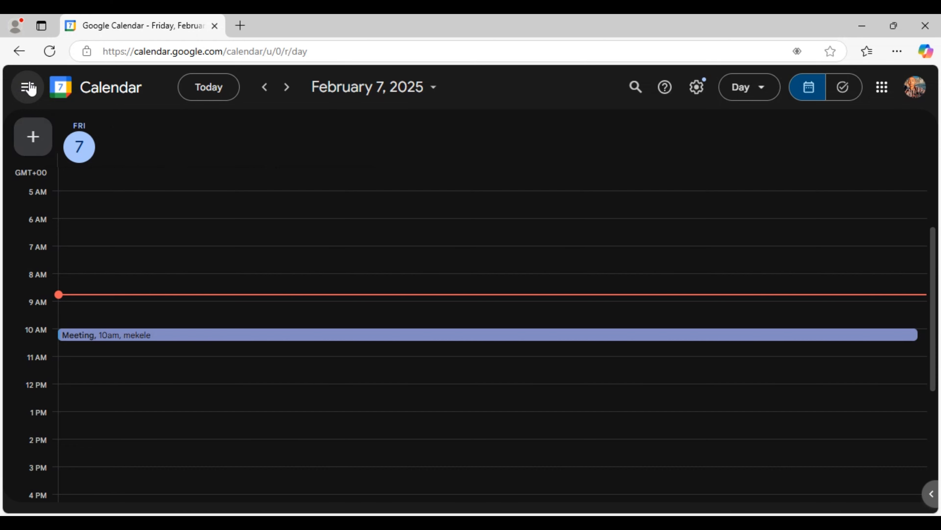
{"action": "left_click", "coordinate": [28, 87]}
{"action": "left_click", "coordinate": [931, 493]}
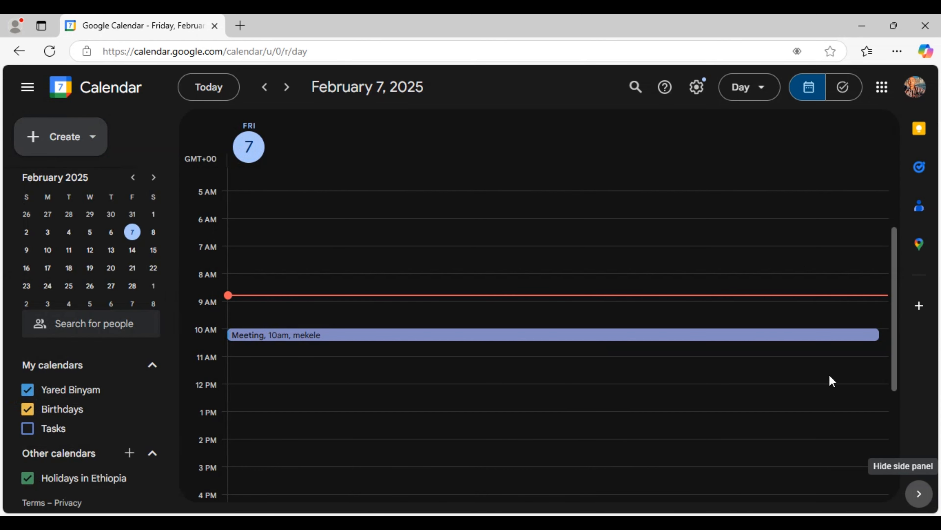
Step: Try the Light and Device default themes in the appearance settings, and switch the theme back to Dark
{"action": "left_click", "coordinate": [697, 87]}
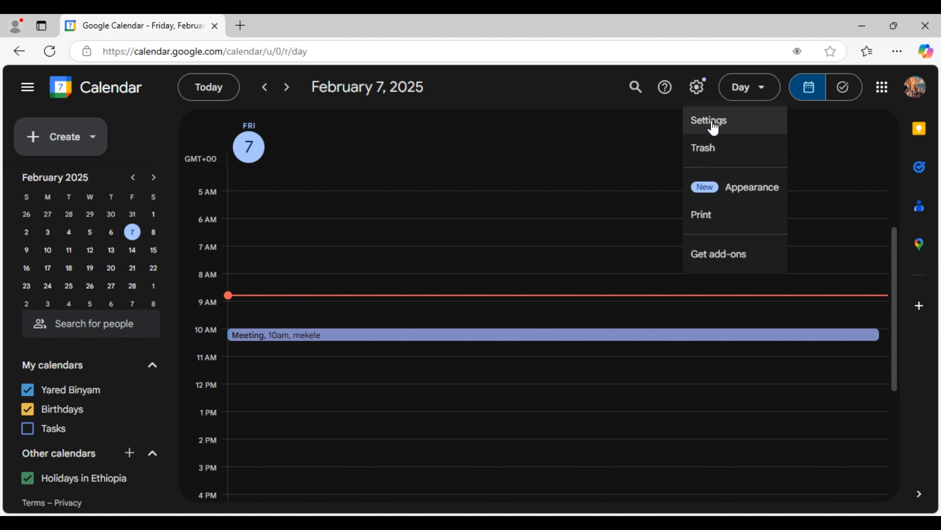
{"action": "left_click", "coordinate": [733, 189]}
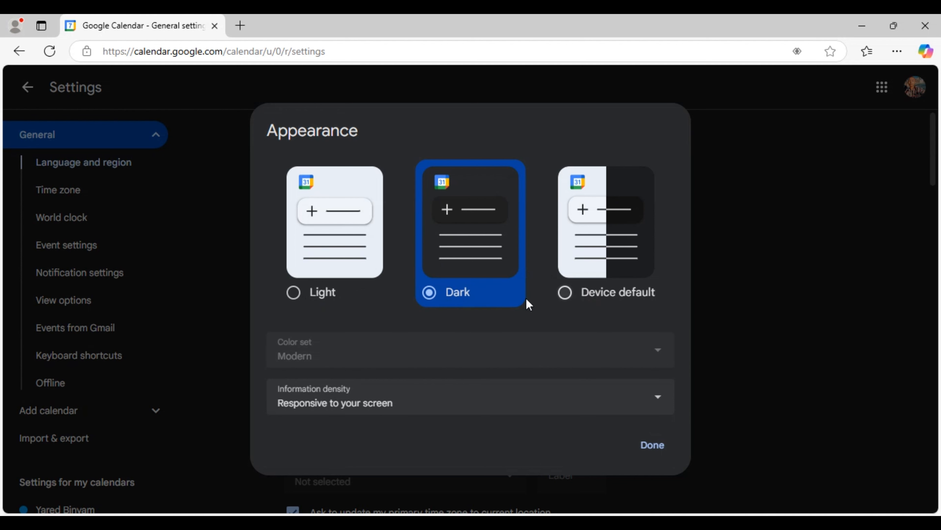
{"action": "left_click", "coordinate": [293, 293]}
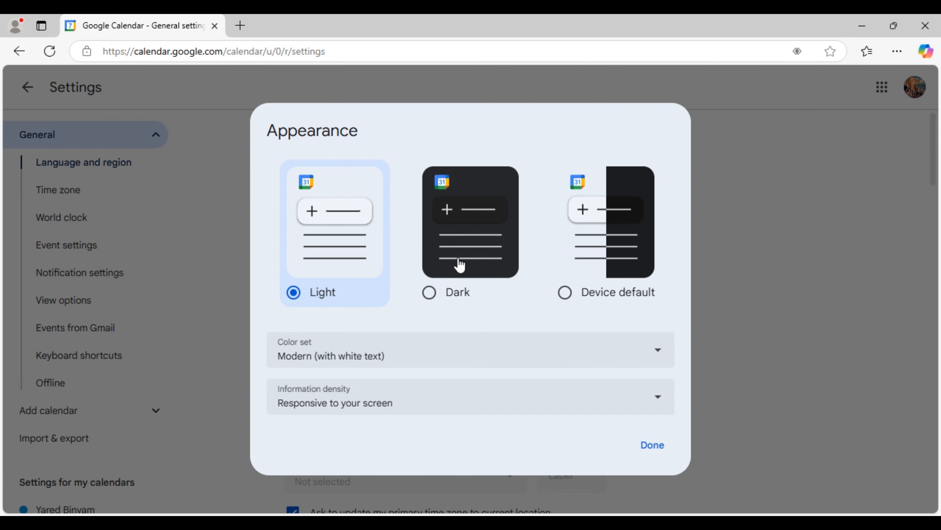
{"action": "left_click", "coordinate": [430, 293]}
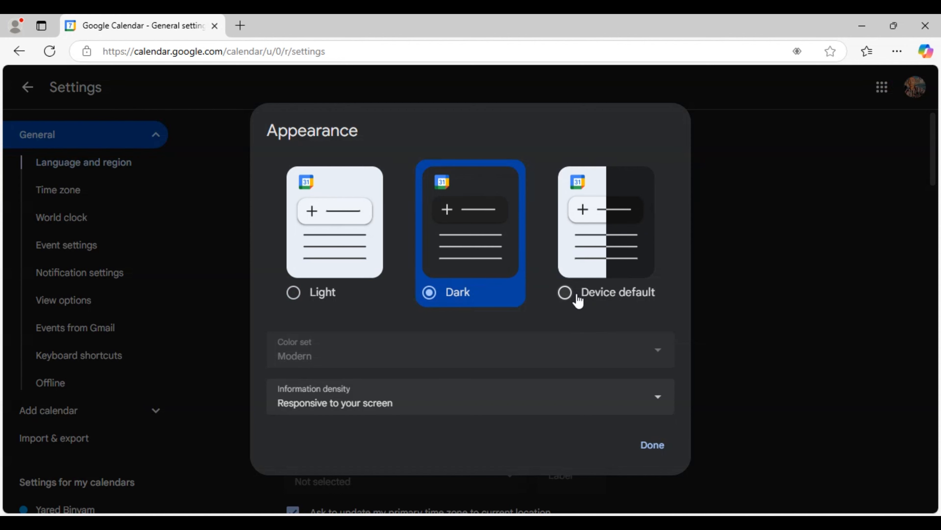
{"action": "left_click", "coordinate": [566, 293]}
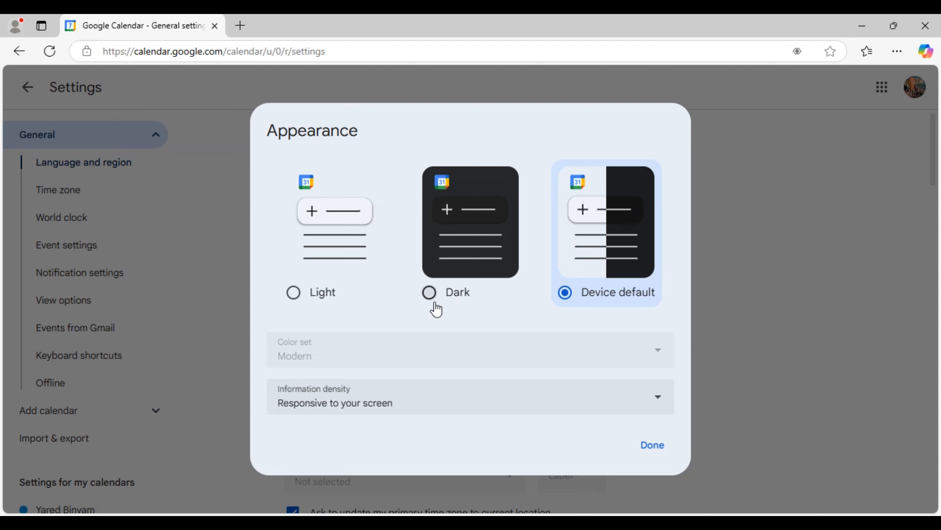
{"action": "left_click", "coordinate": [430, 294]}
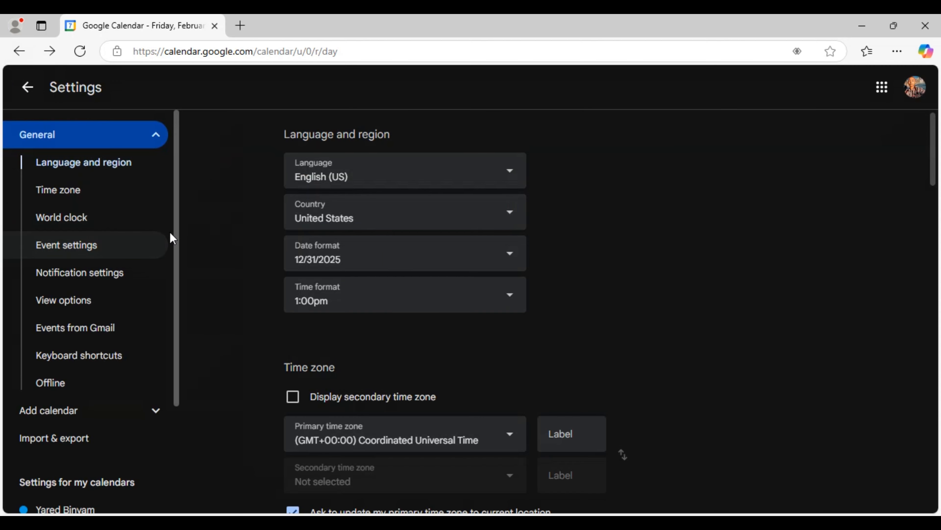
Step: Look through the general settings, from language and region, time zone and world clock to keyboard shortcuts and offline access
{"action": "scroll", "coordinate": [170, 233], "scroll_direction": "down", "scroll_amount": 3}
{"action": "scroll", "coordinate": [81, 348], "scroll_direction": "up", "scroll_amount": 3}
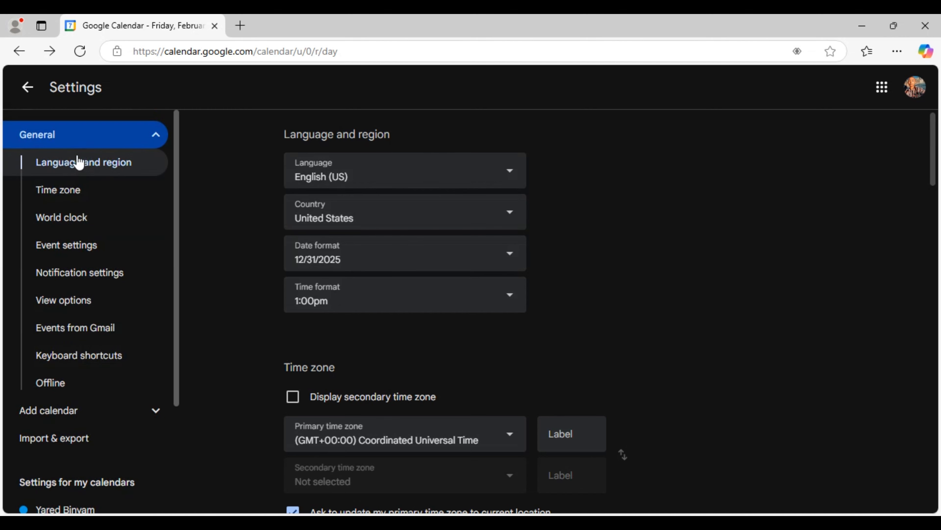
{"action": "scroll", "coordinate": [333, 260], "scroll_direction": "down", "scroll_amount": 3}
{"action": "scroll", "coordinate": [335, 267], "scroll_direction": "down", "scroll_amount": 5}
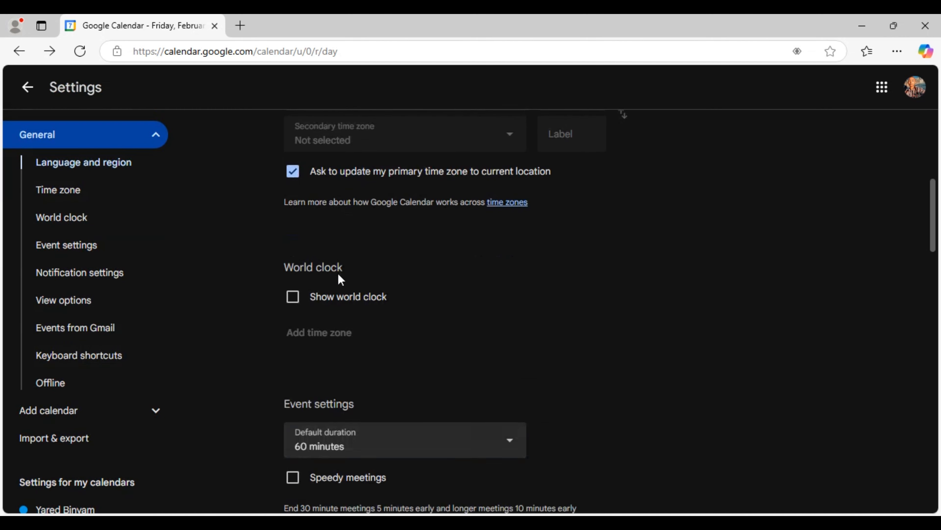
{"action": "scroll", "coordinate": [340, 277], "scroll_direction": "up", "scroll_amount": 9}
{"action": "scroll", "coordinate": [348, 139], "scroll_direction": "down", "scroll_amount": 3}
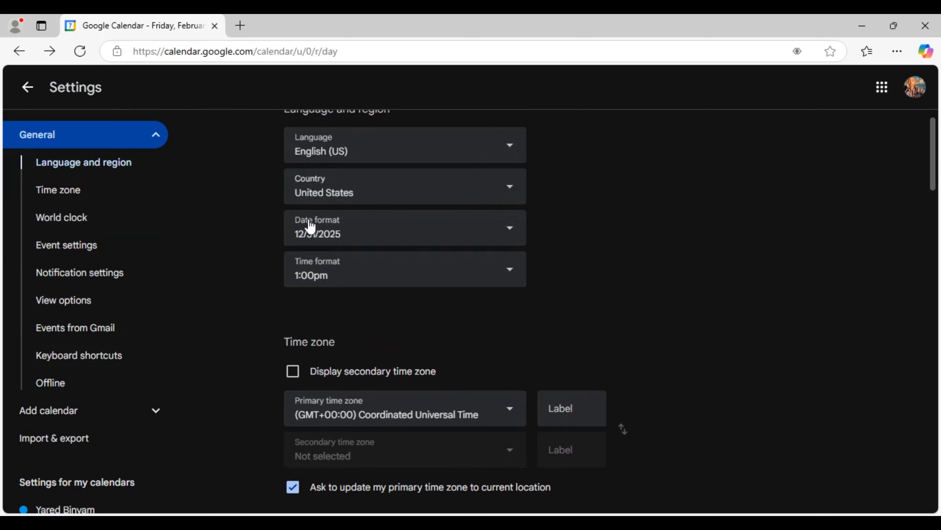
{"action": "scroll", "coordinate": [349, 178], "scroll_direction": "up", "scroll_amount": 3}
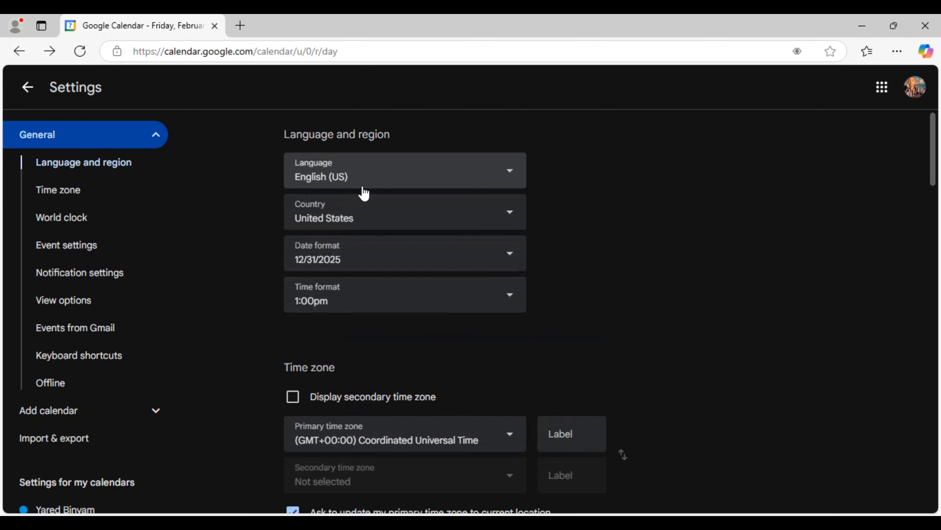
{"action": "scroll", "coordinate": [343, 267], "scroll_direction": "down", "scroll_amount": 2}
{"action": "scroll", "coordinate": [342, 204], "scroll_direction": "down", "scroll_amount": 3}
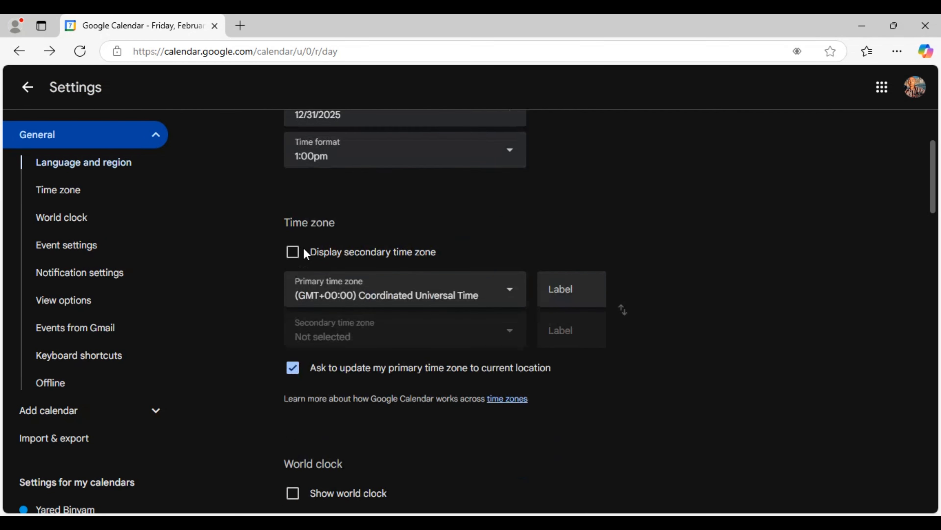
{"action": "scroll", "coordinate": [387, 236], "scroll_direction": "down", "scroll_amount": 6}
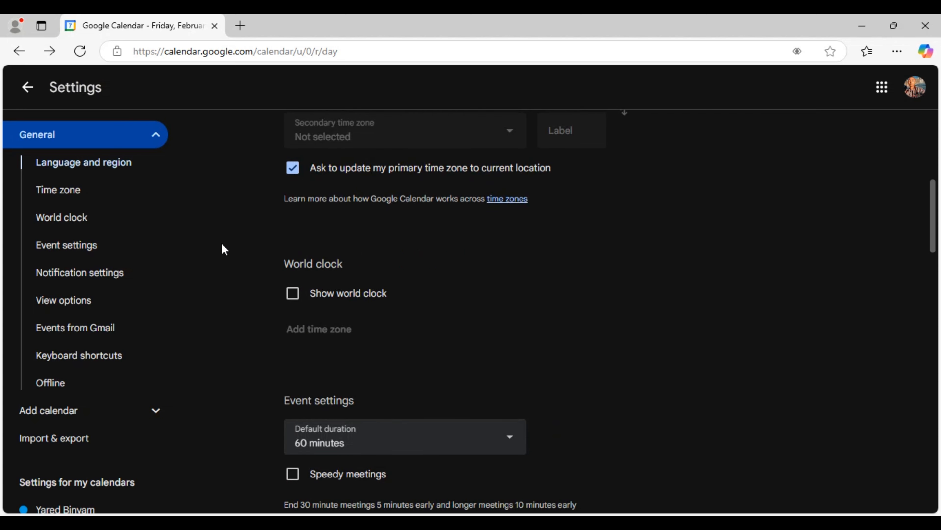
{"action": "scroll", "coordinate": [363, 352], "scroll_direction": "down", "scroll_amount": 6}
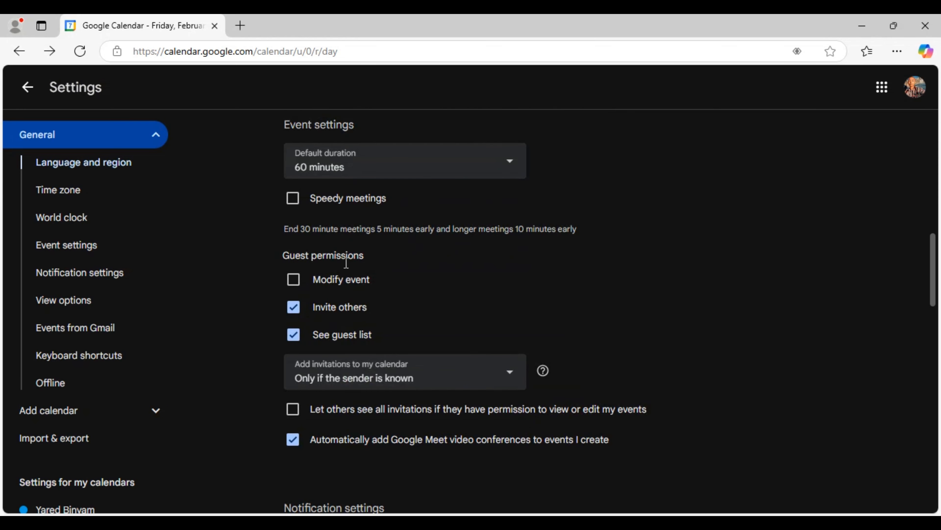
{"action": "scroll", "coordinate": [341, 190], "scroll_direction": "down", "scroll_amount": 14}
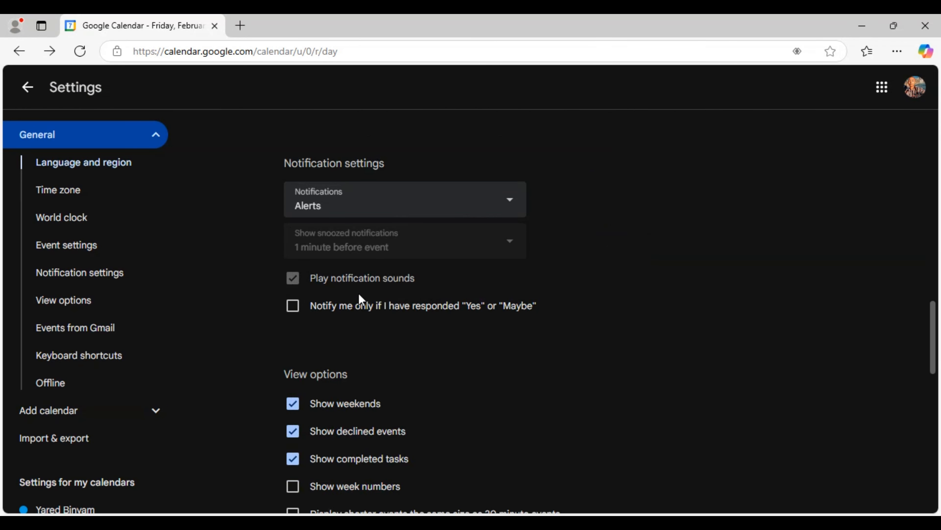
{"action": "scroll", "coordinate": [300, 326], "scroll_direction": "down", "scroll_amount": 6}
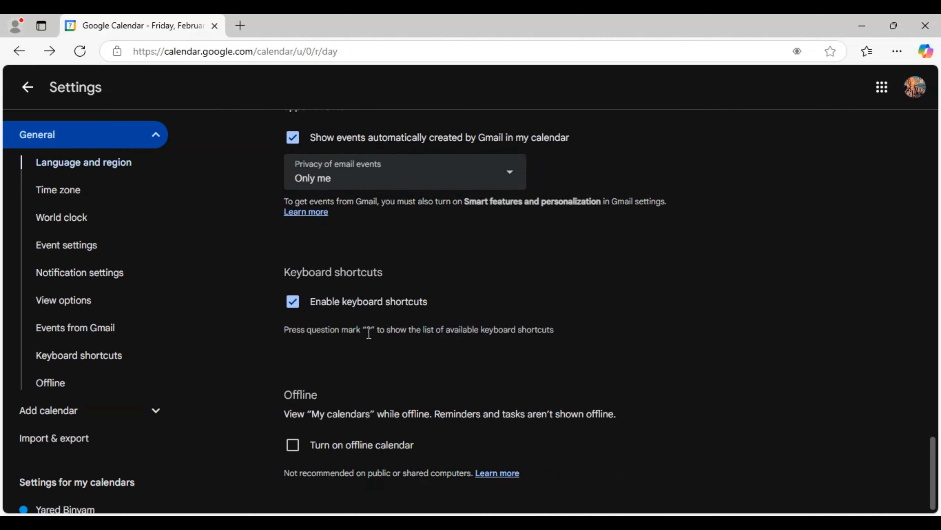
{"action": "scroll", "coordinate": [295, 353], "scroll_direction": "up", "scroll_amount": 16}
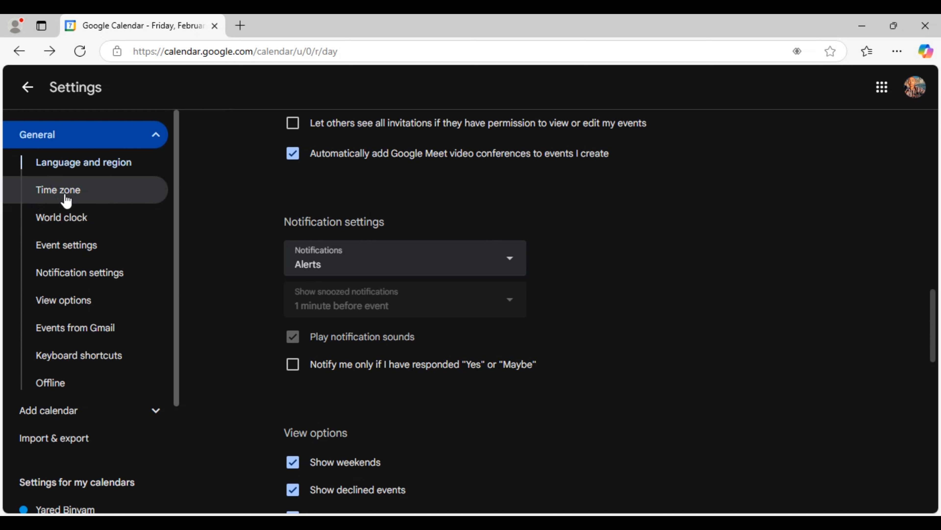
Step: View the Time zone and Event settings sections, look over the remaining settings categories, and return to the calendar
{"action": "left_click", "coordinate": [57, 200]}
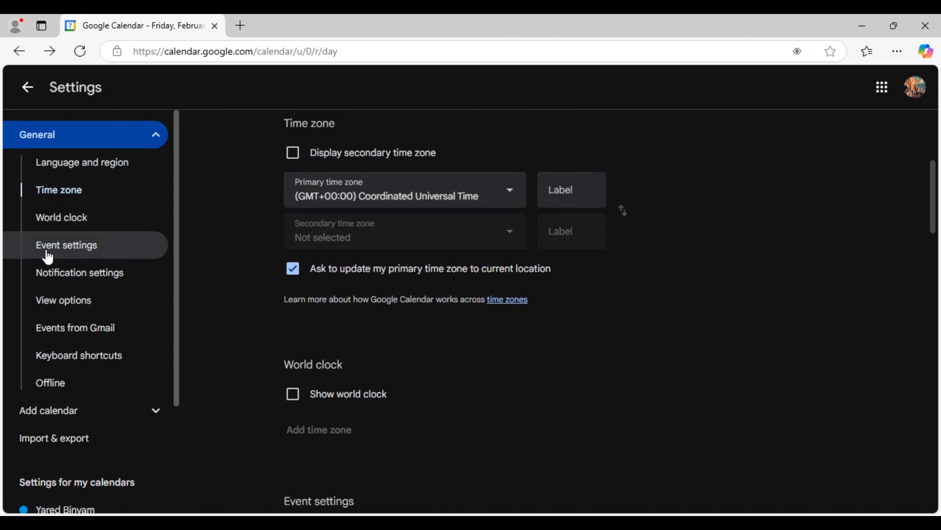
{"action": "left_click", "coordinate": [61, 245]}
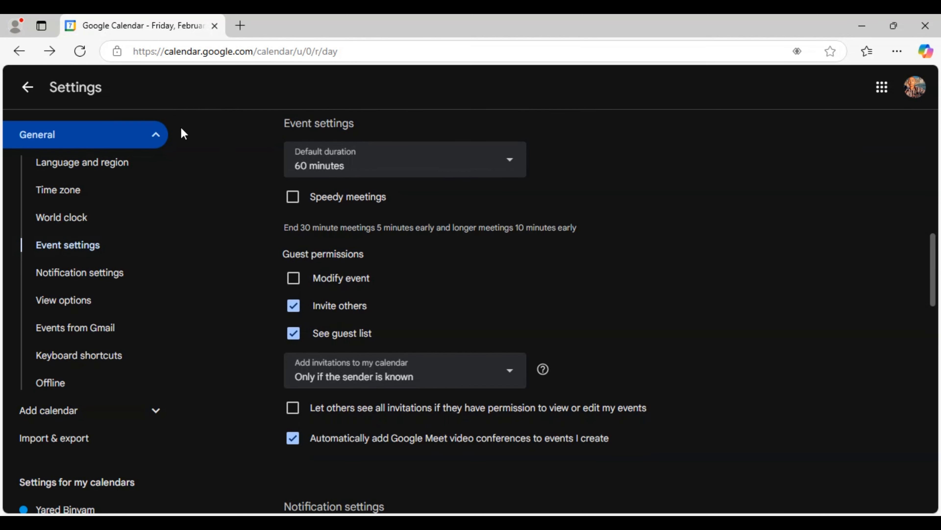
{"action": "scroll", "coordinate": [69, 200], "scroll_direction": "down", "scroll_amount": 4}
{"action": "scroll", "coordinate": [73, 207], "scroll_direction": "up", "scroll_amount": 4}
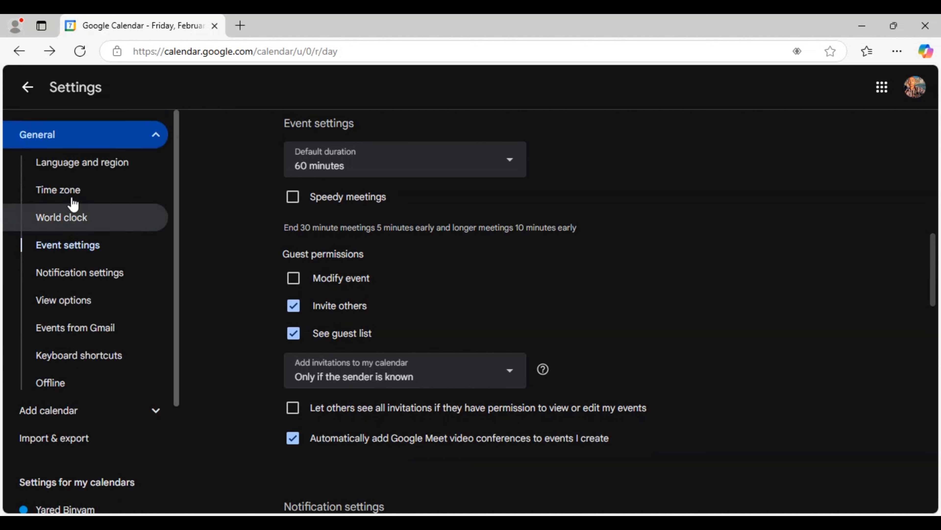
{"action": "scroll", "coordinate": [63, 426], "scroll_direction": "down", "scroll_amount": 4}
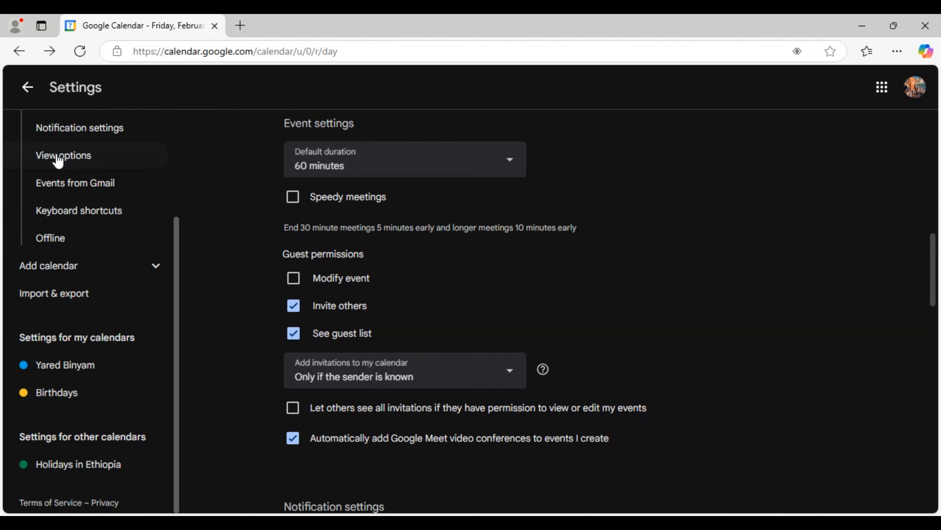
{"action": "scroll", "coordinate": [58, 161], "scroll_direction": "up", "scroll_amount": 4}
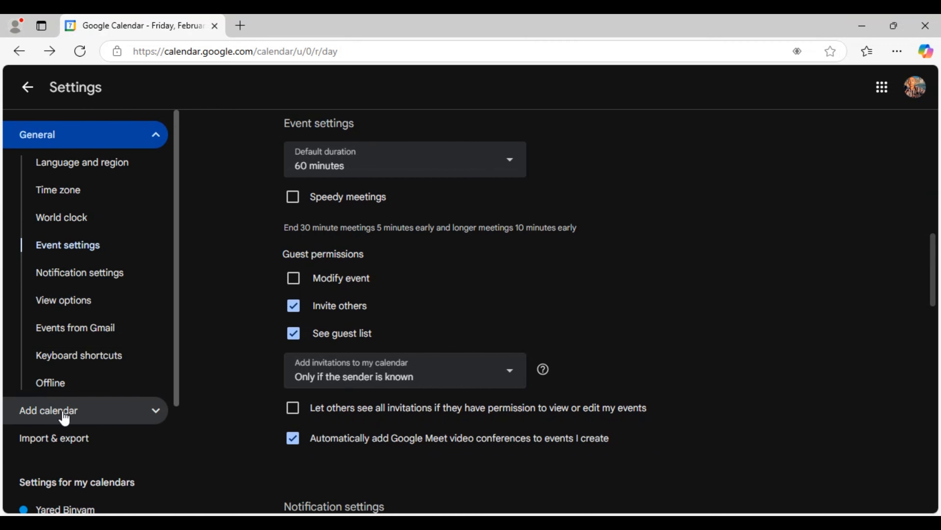
{"action": "left_click", "coordinate": [28, 88]}
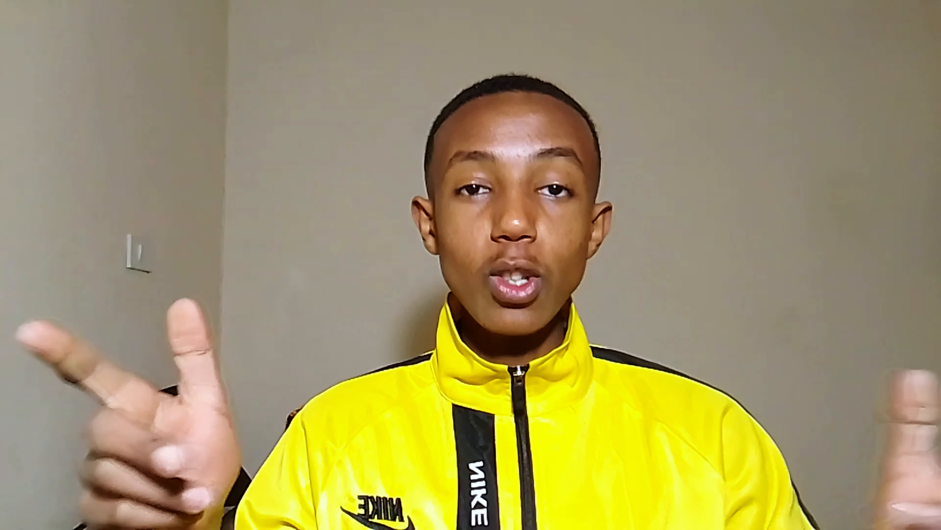